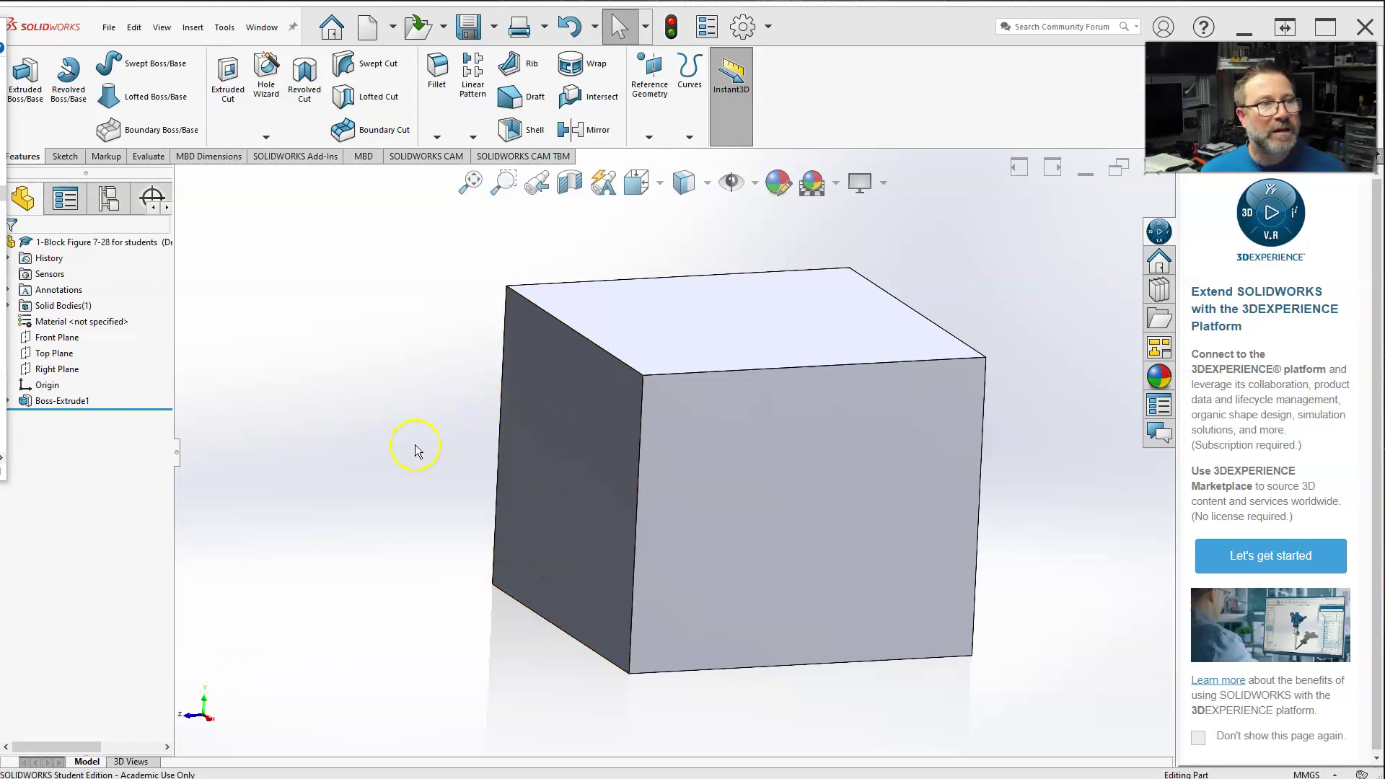
- Start a new Fillet feature on the cube from the Features tab
left_click(437, 85)
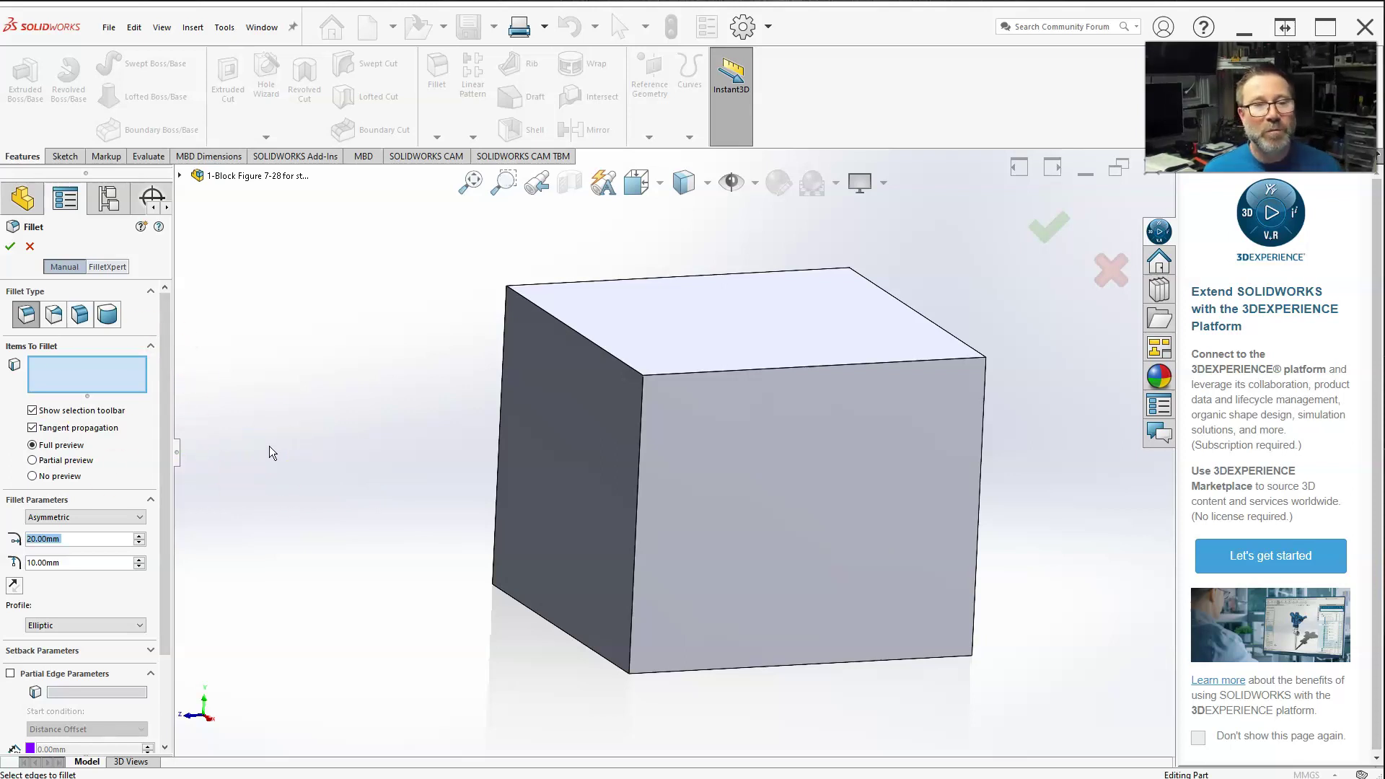
- Make the fillet Symmetric and select the top-left, top-front and vertical front edges
left_click(122, 517)
left_click(79, 530)
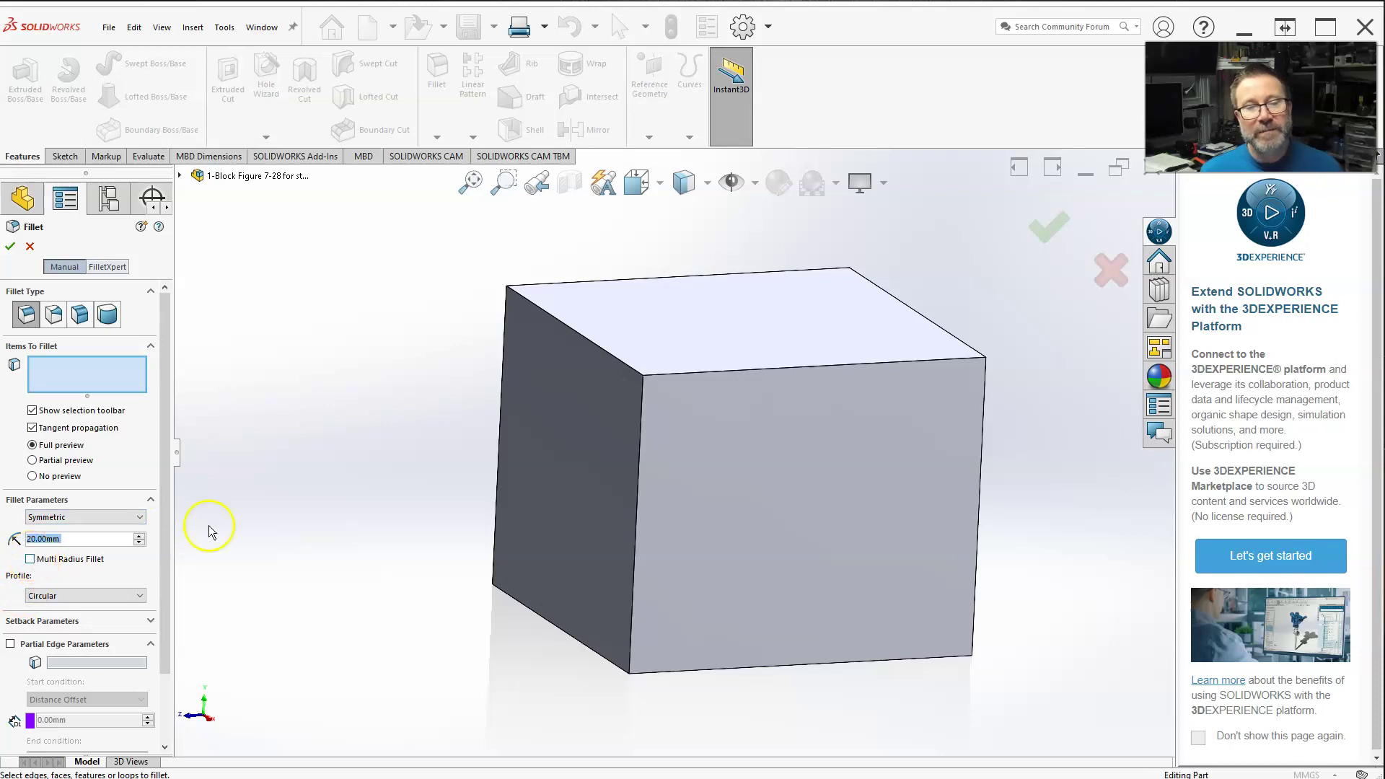
left_click(593, 343)
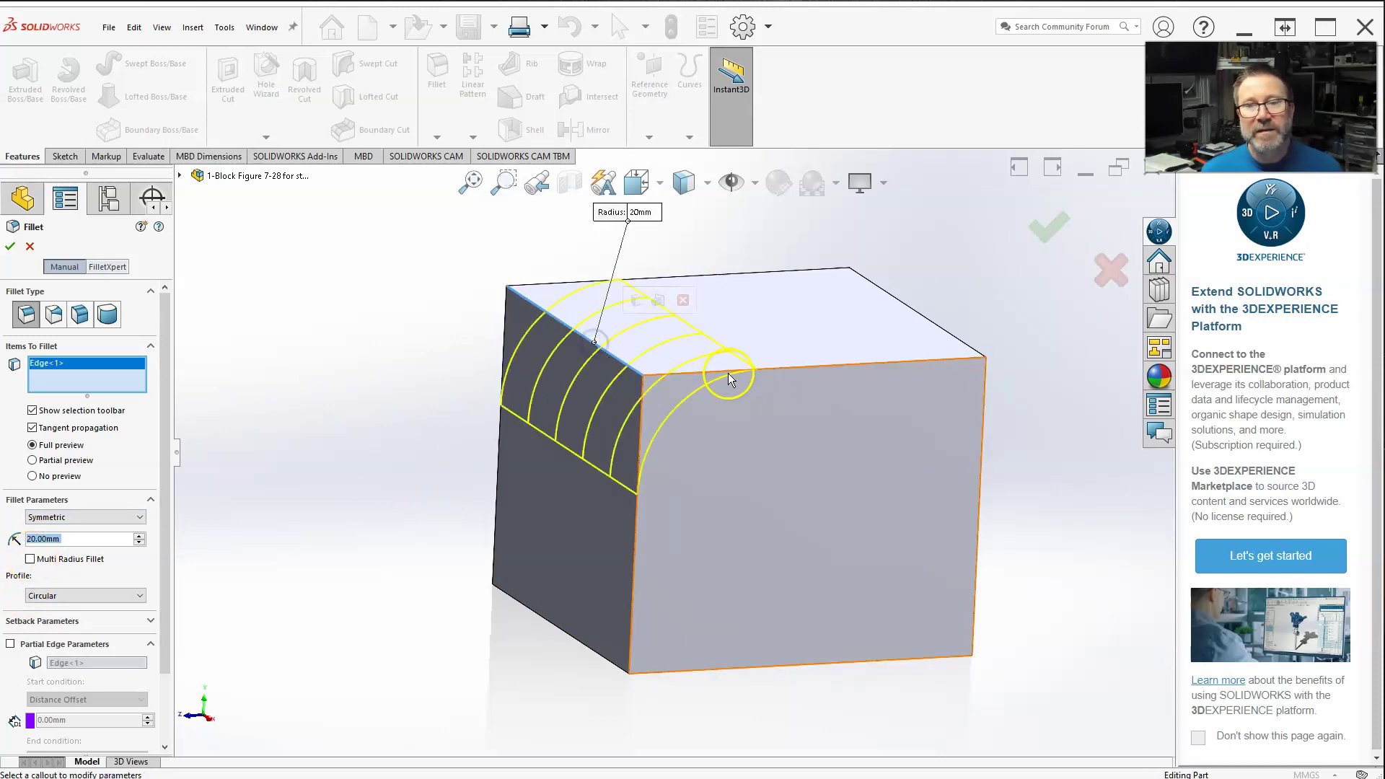
left_click(775, 369)
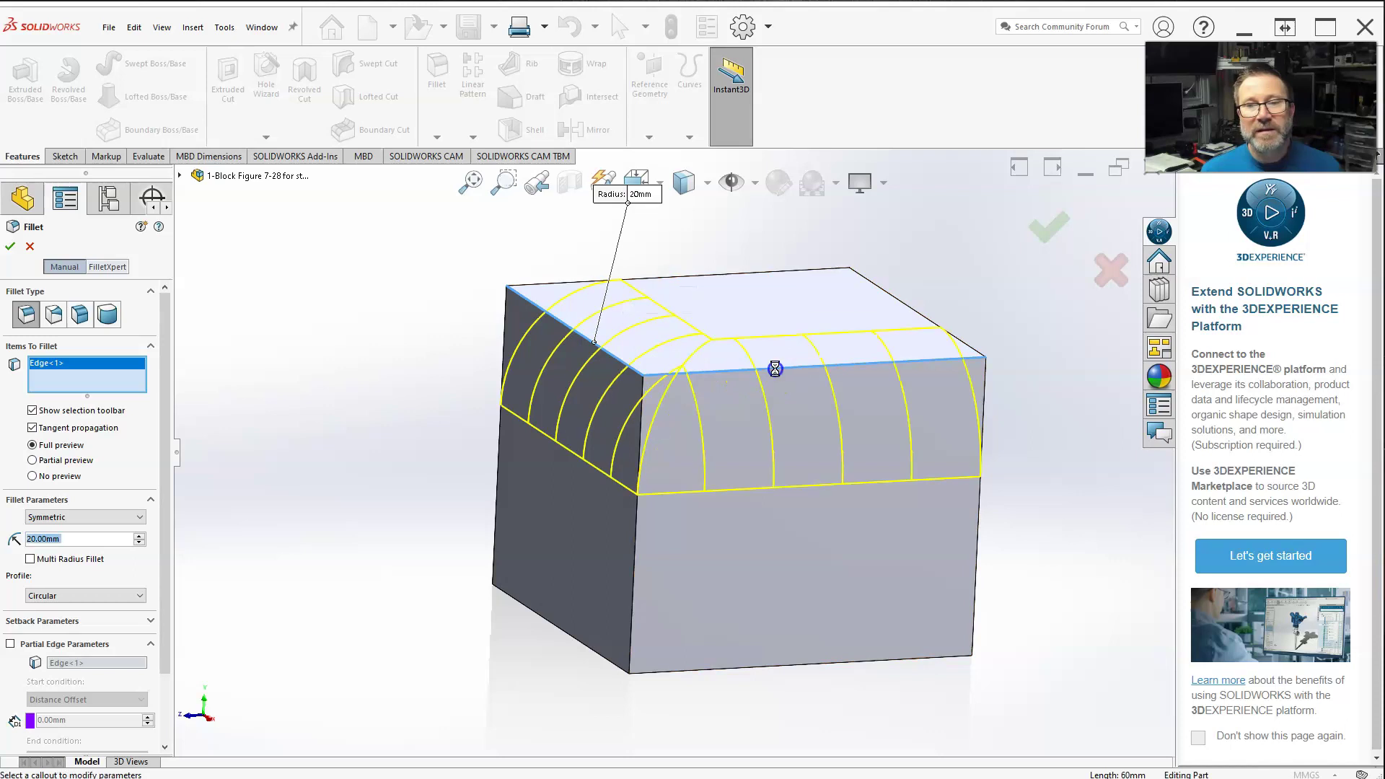
left_click(634, 536)
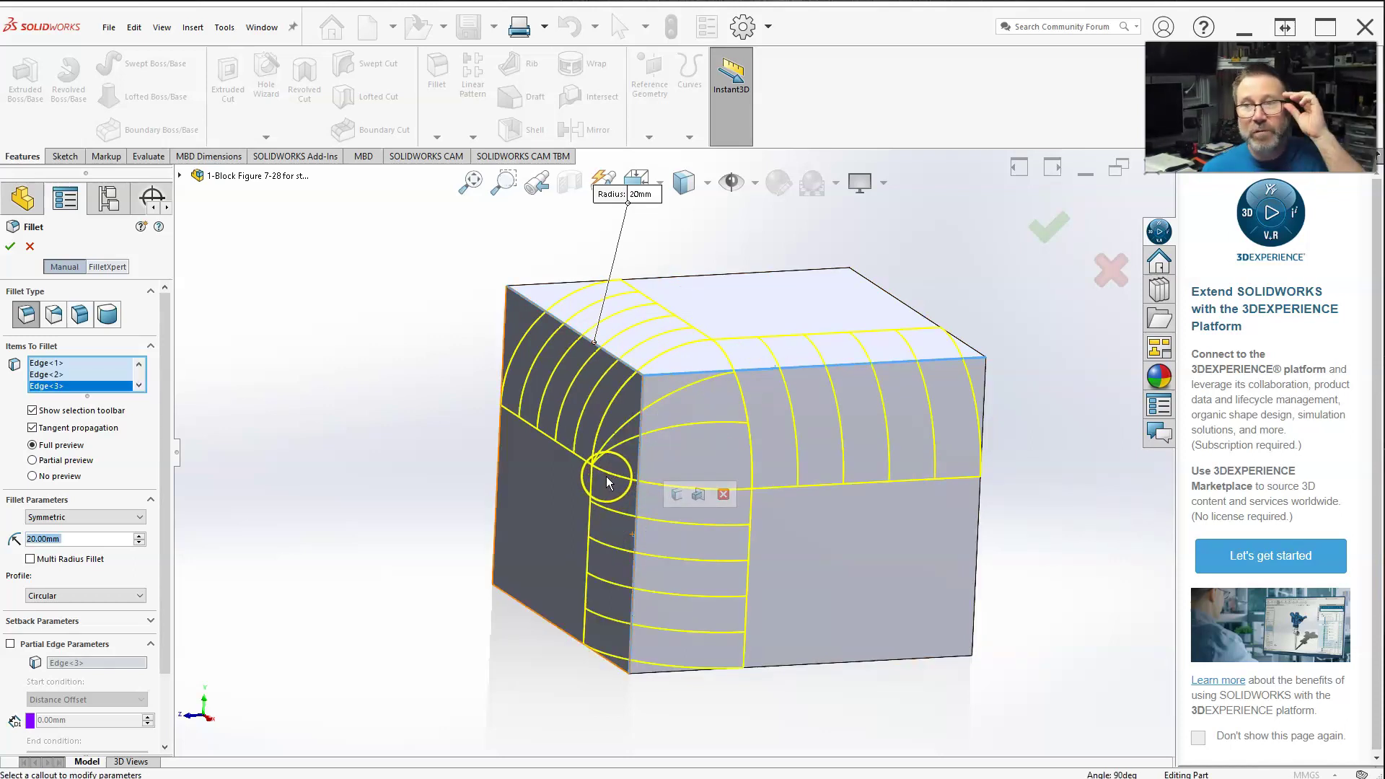
- Try Asymmetric fillet parameters with the Conic Rho and Curvature Continuous profiles
left_click(134, 518)
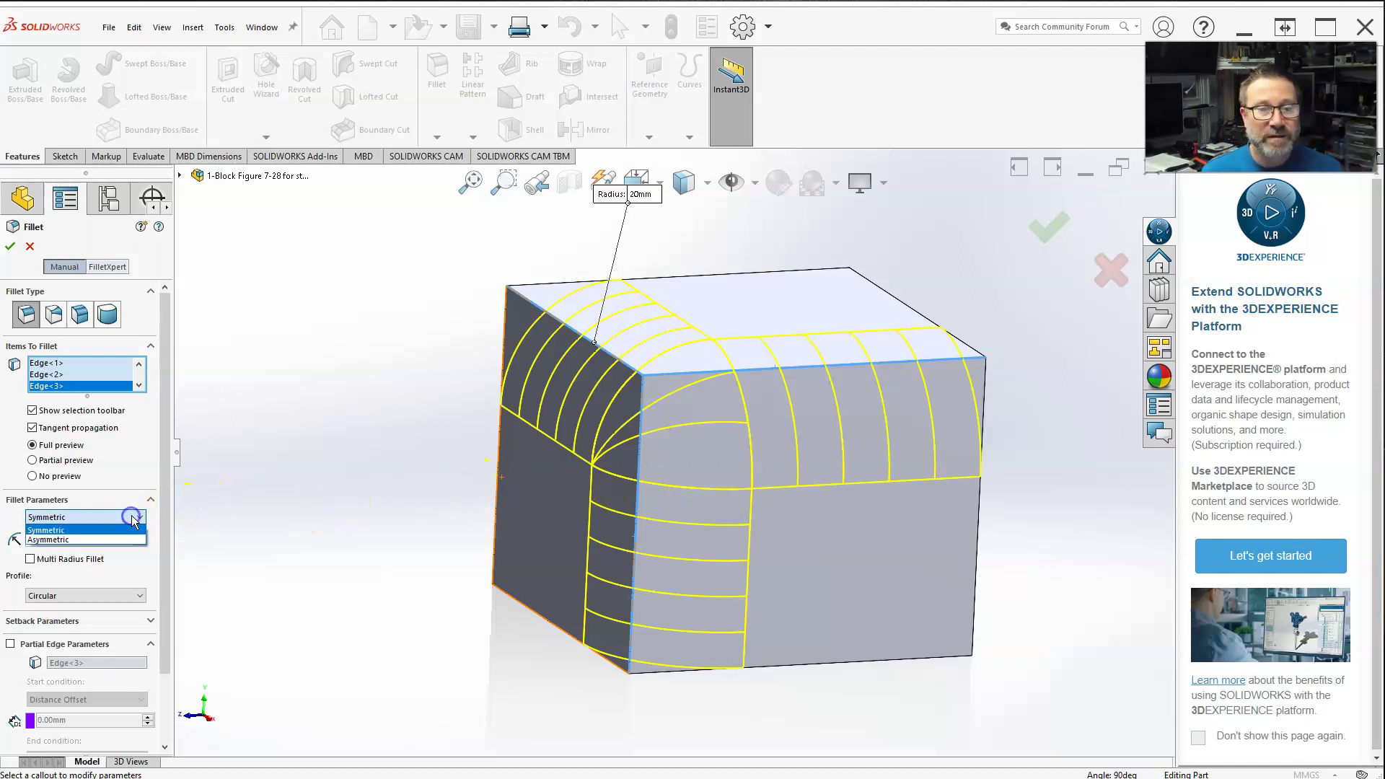
left_click(103, 549)
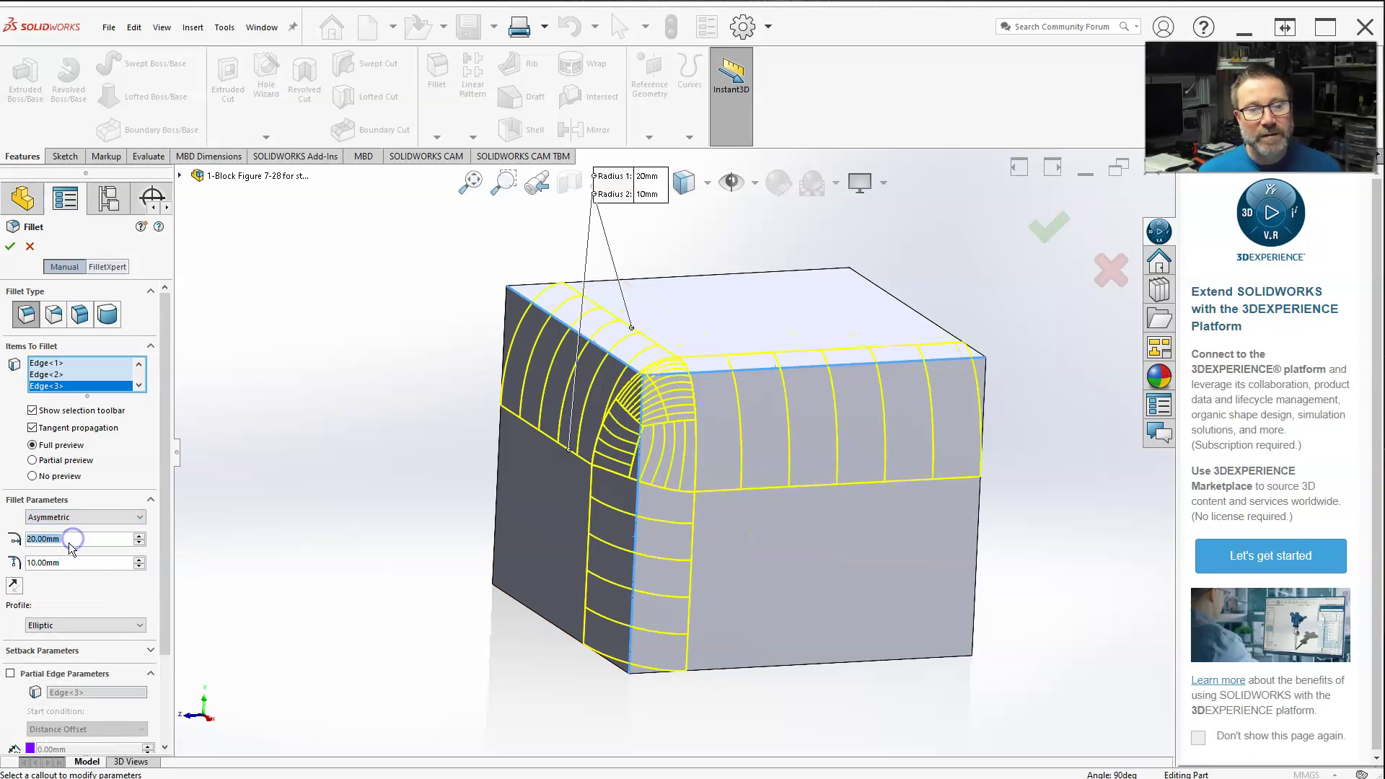
left_click(60, 541)
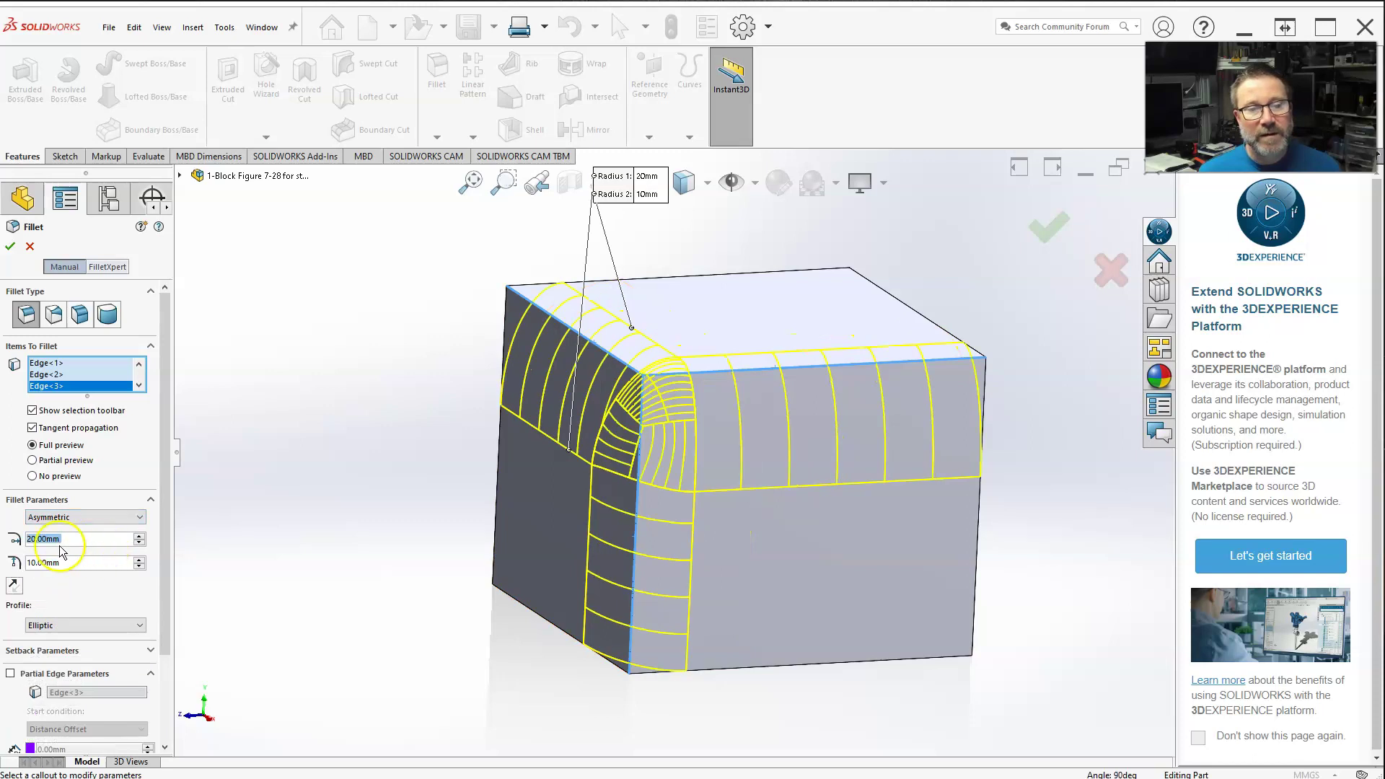
left_click(109, 626)
left_click(99, 648)
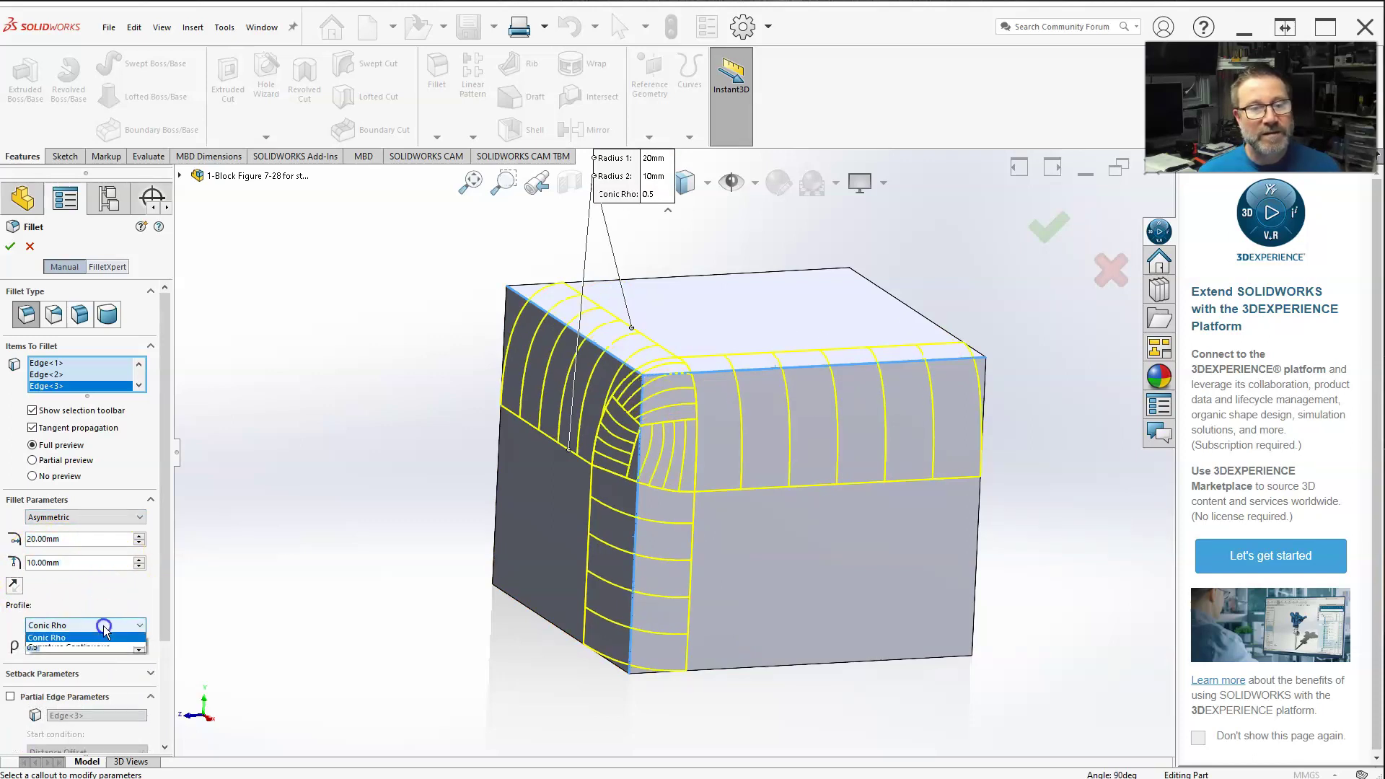
left_click(101, 659)
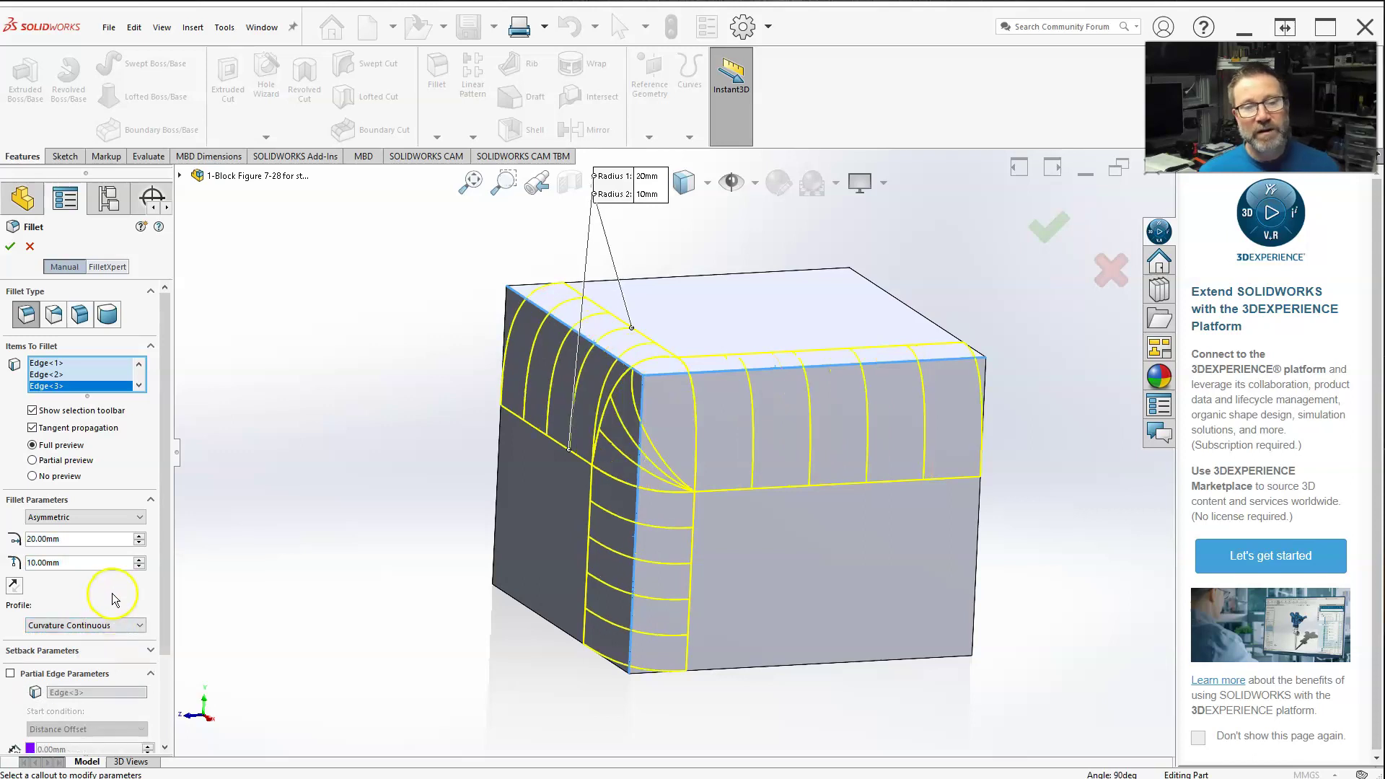
- Return to Symmetric and set the profile to Curvature Continuous, briefly trying Circular
left_click(117, 513)
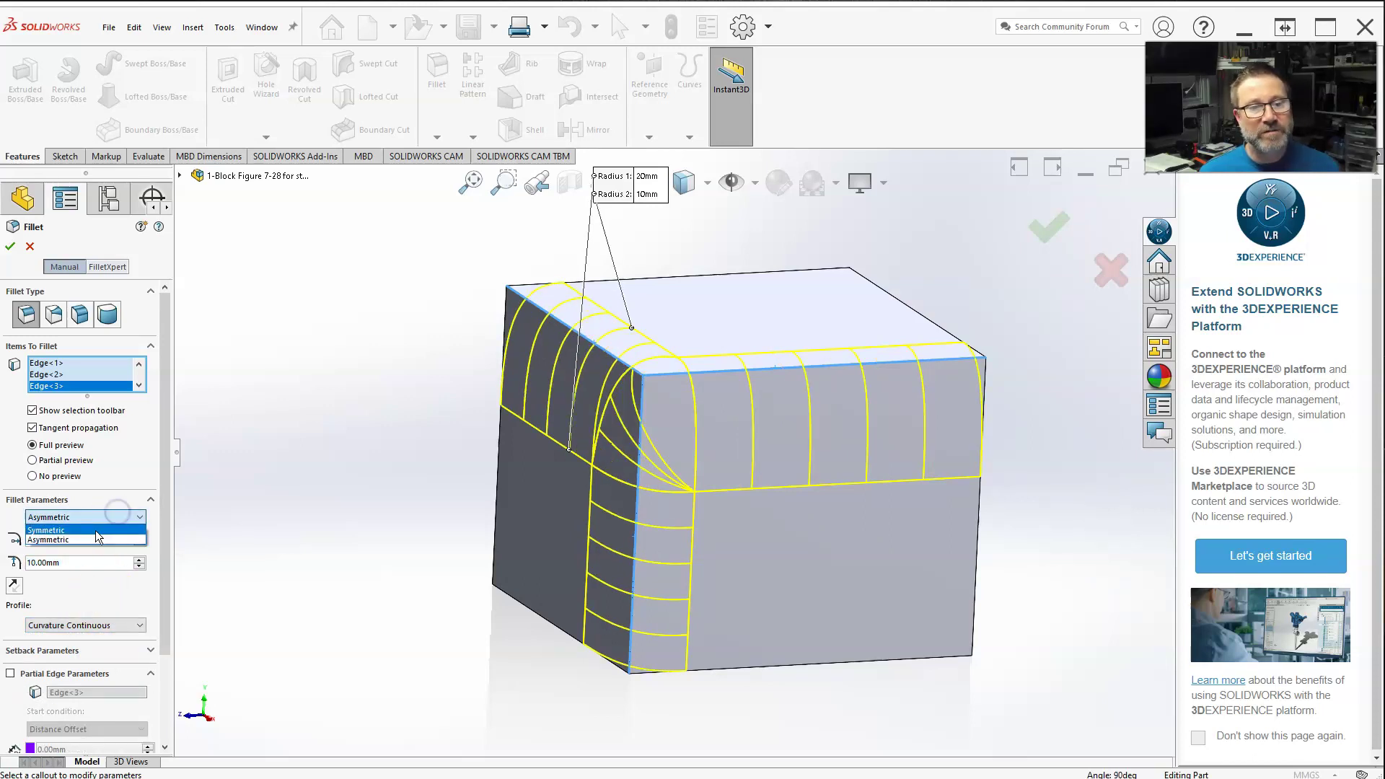
left_click(95, 530)
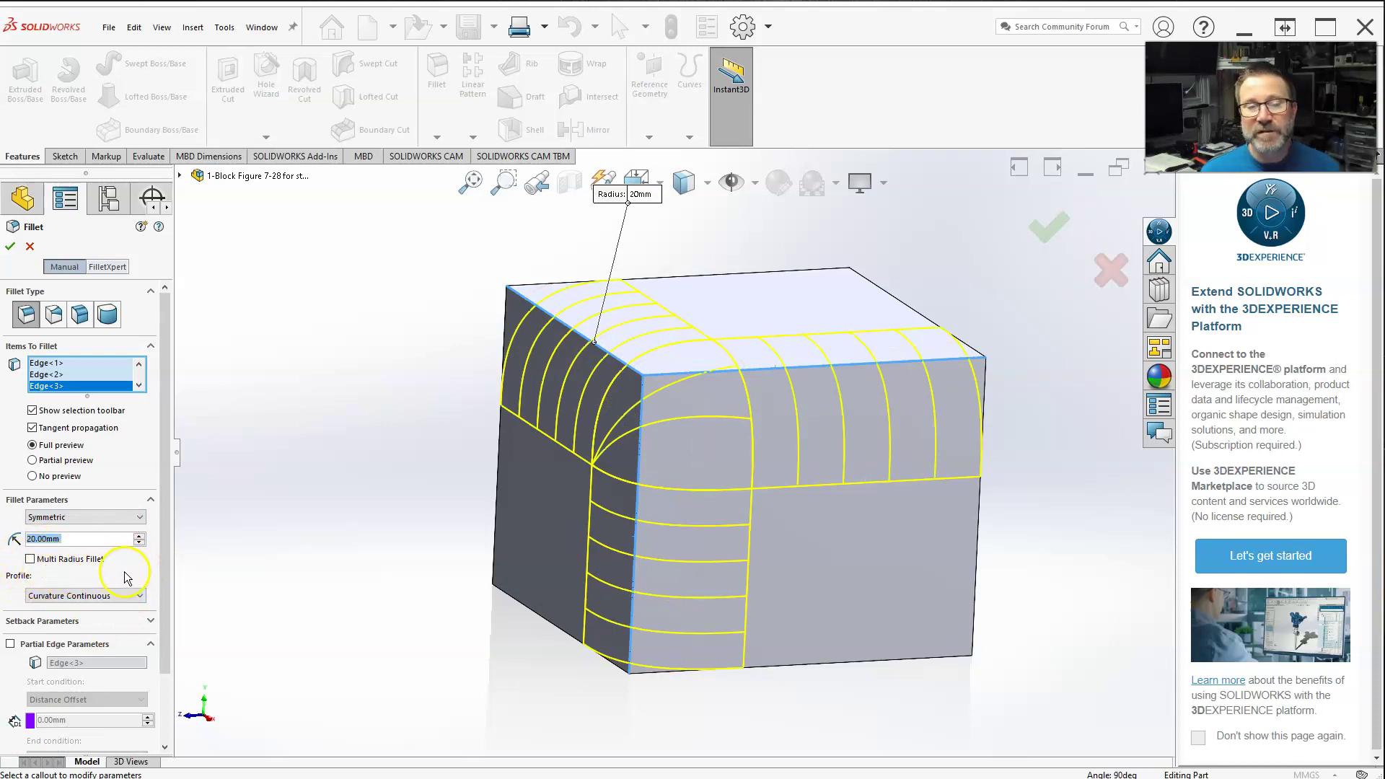
left_click(140, 595)
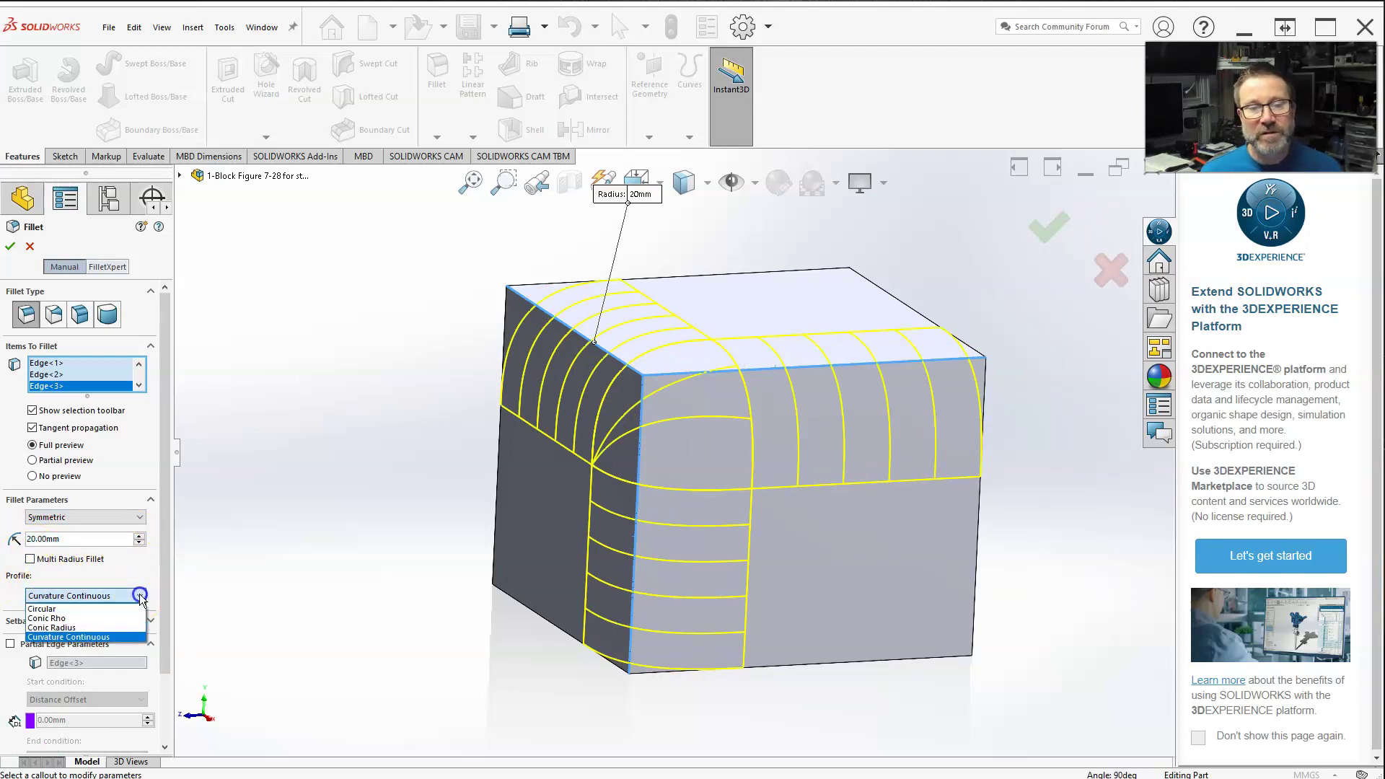
left_click(75, 609)
left_click(83, 596)
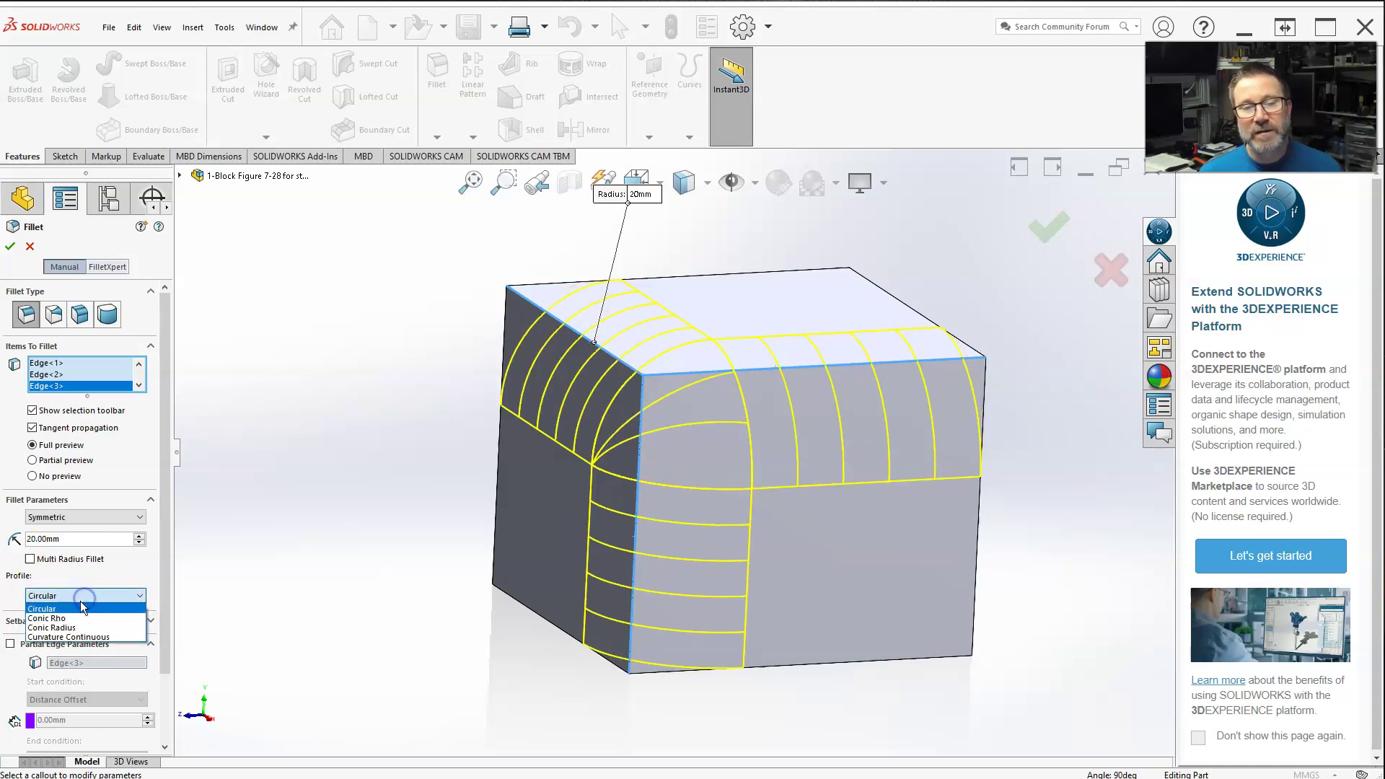
left_click(74, 637)
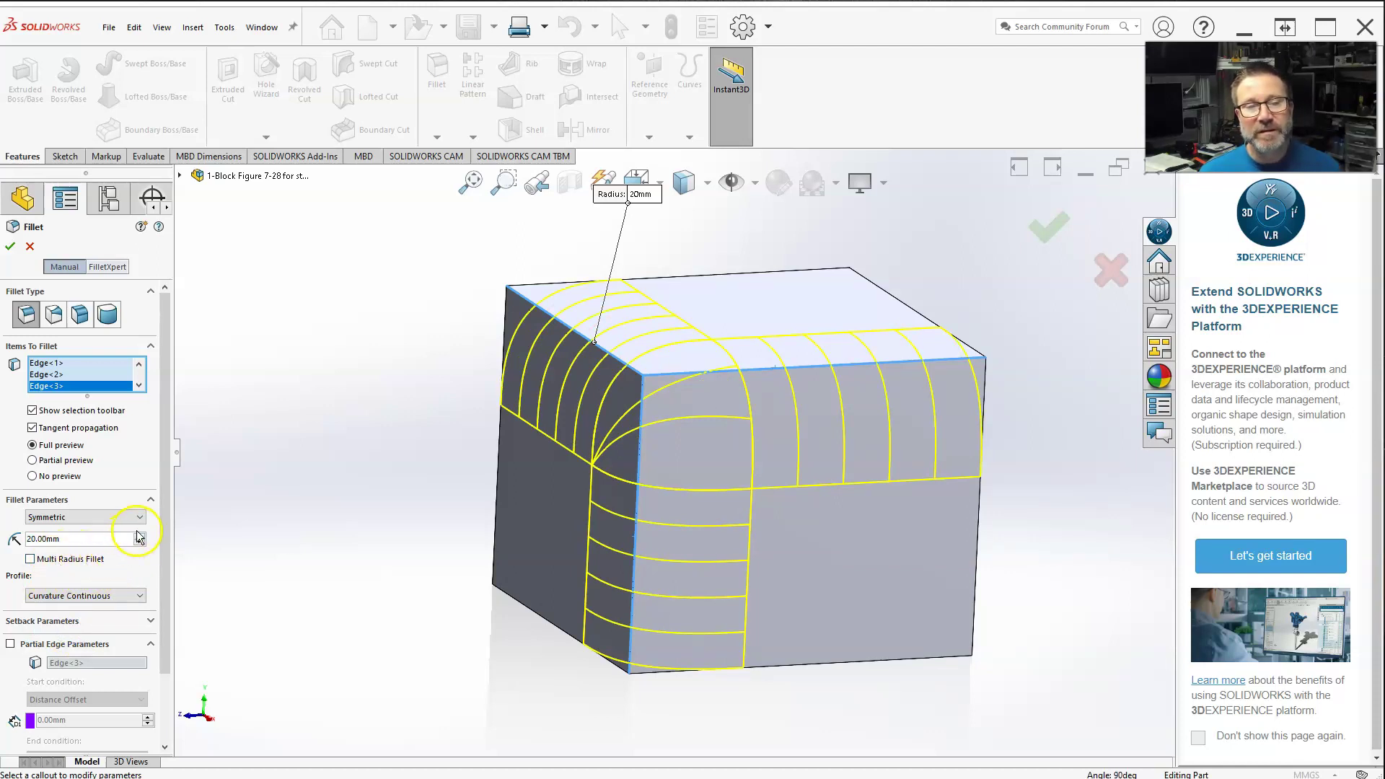
- Try the Conic Radius and Conic Rho profiles, then settle on Circular
left_click(138, 595)
left_click(106, 628)
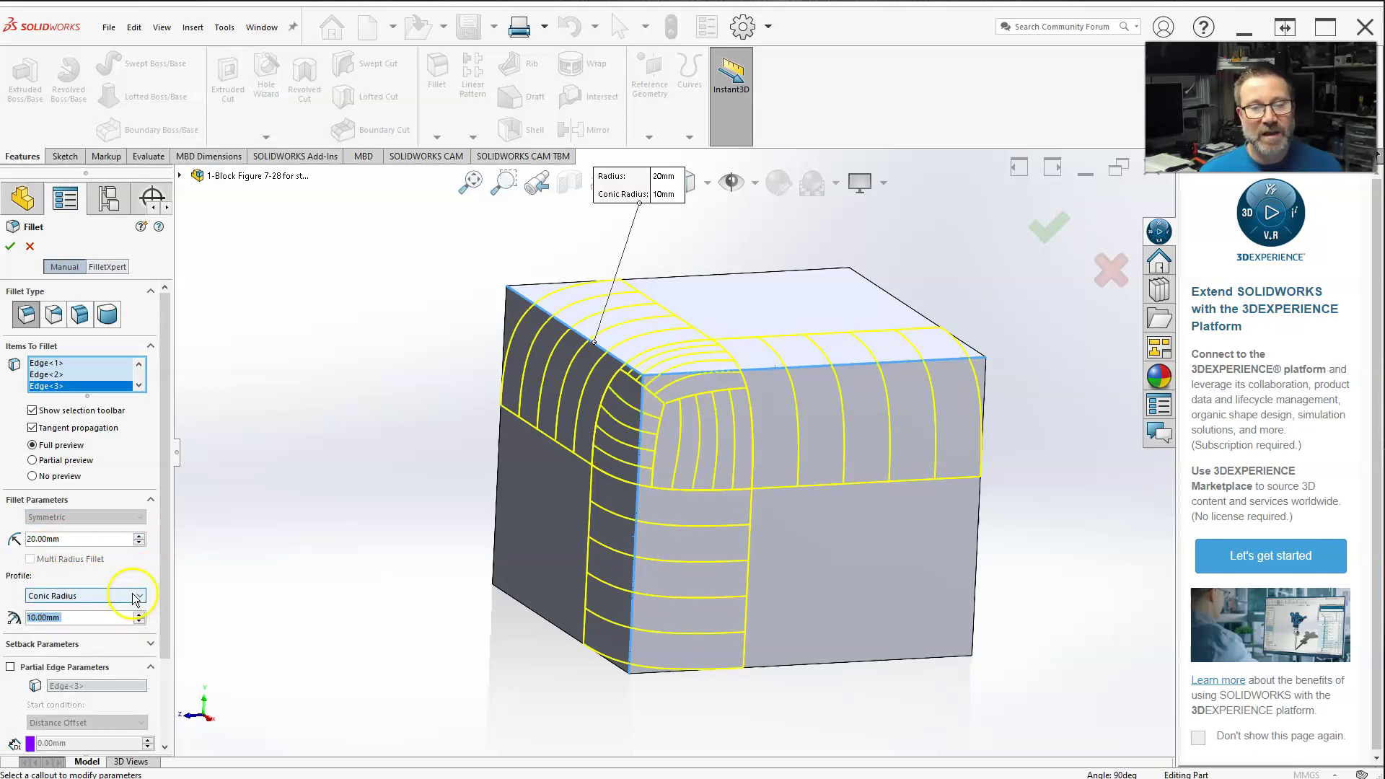
left_click(133, 595)
left_click(110, 616)
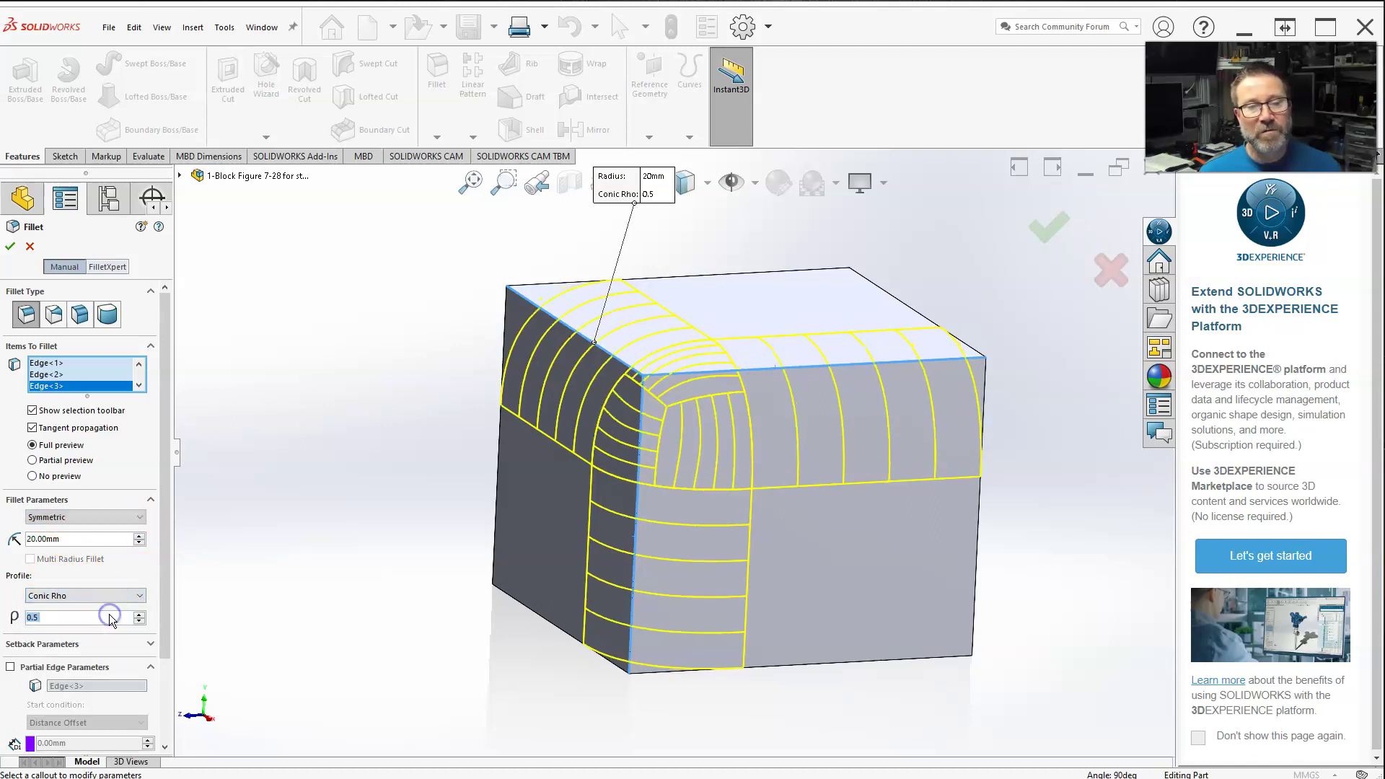
left_click(93, 595)
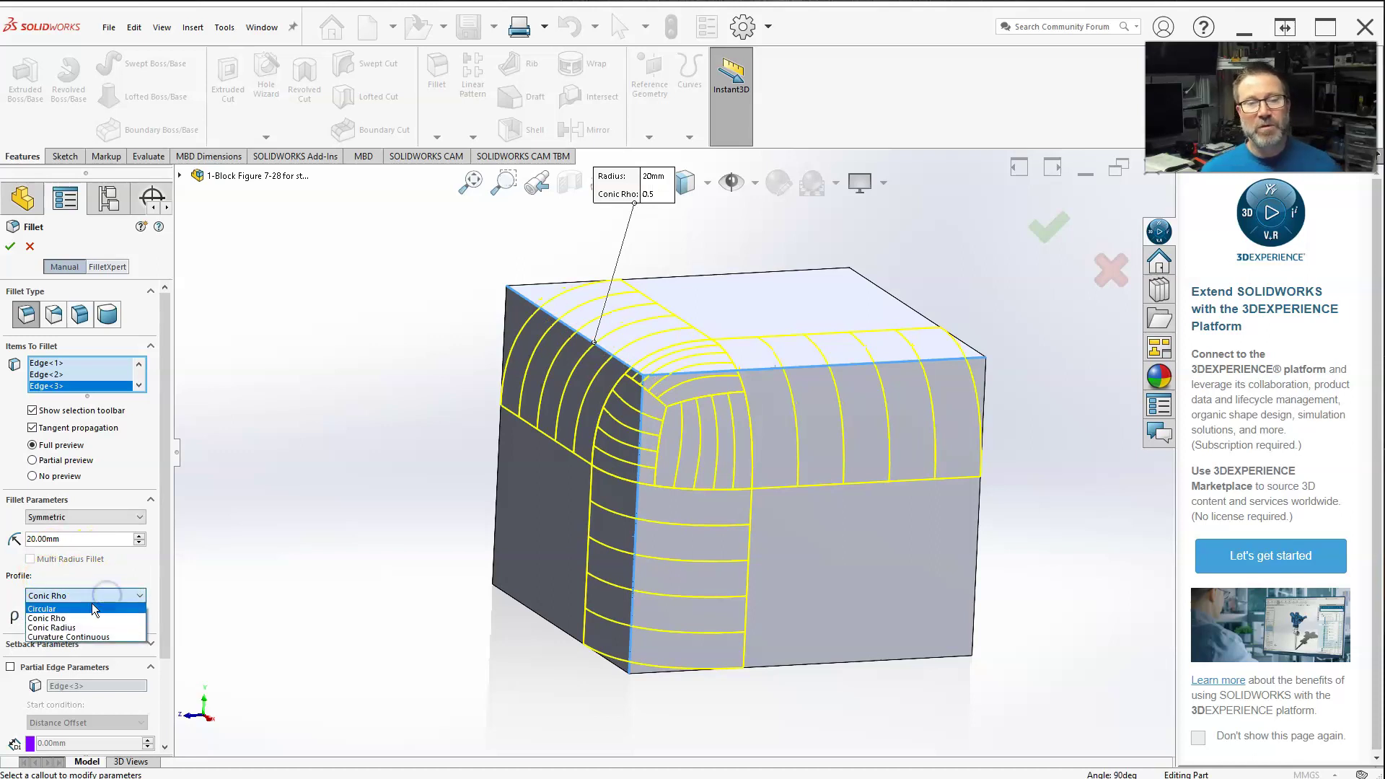
left_click(108, 592)
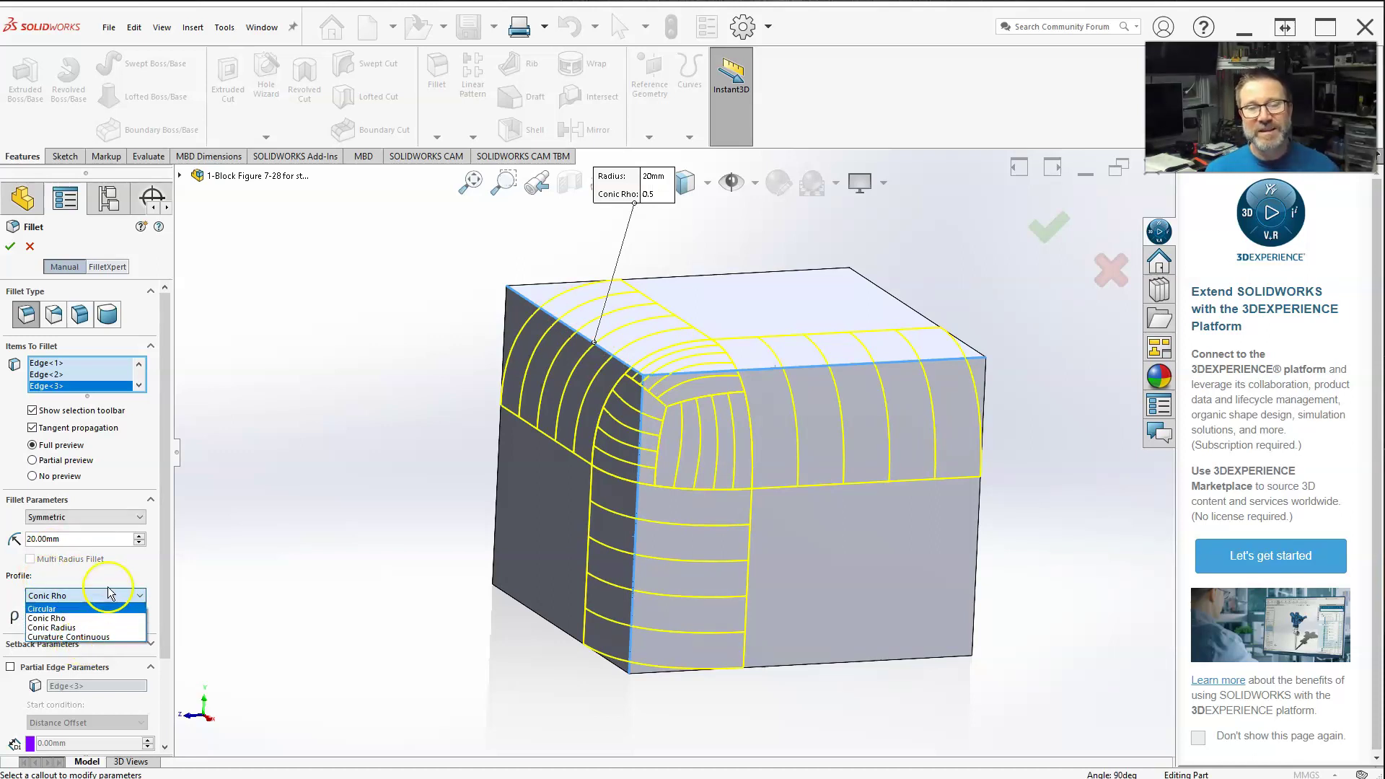
left_click(62, 608)
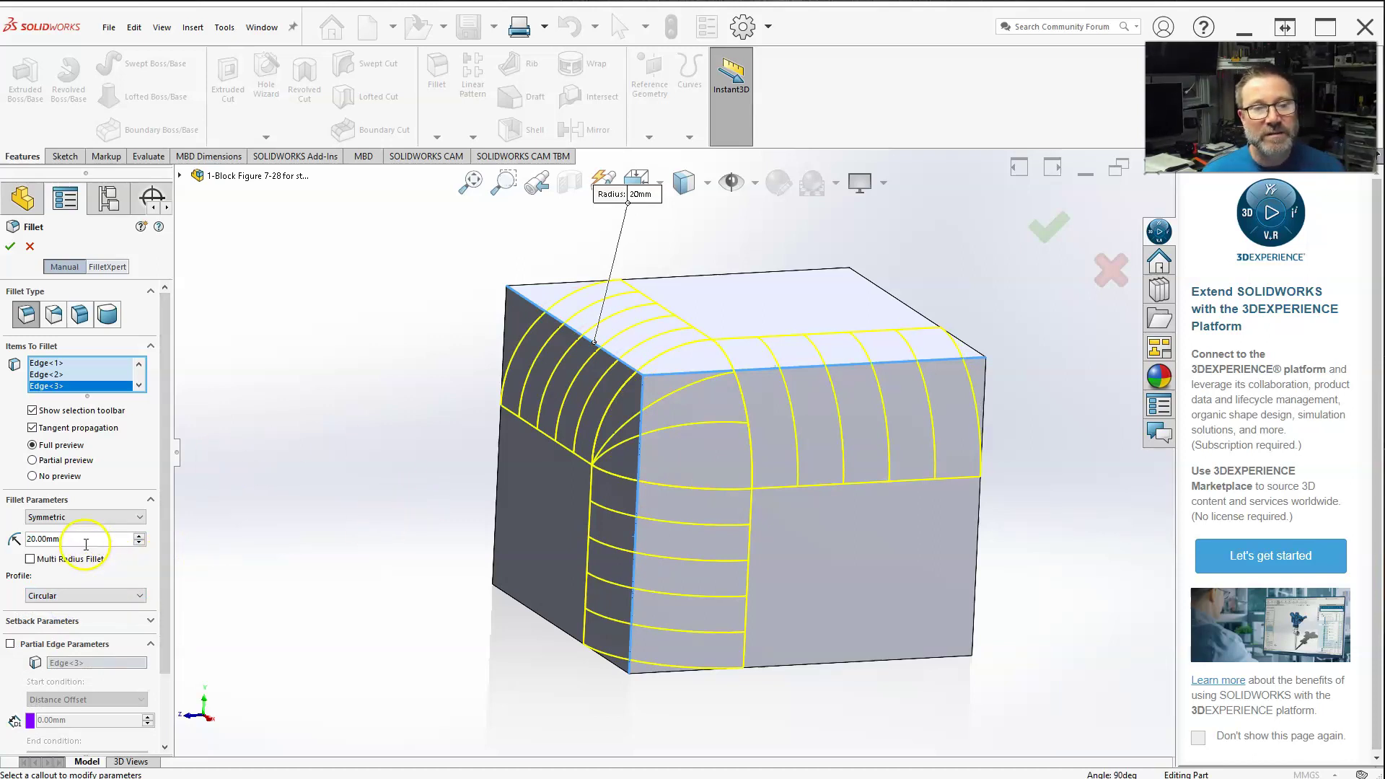
- Change the fillet radius from 20 mm to 5 mm
left_click_drag(86, 544, 15, 541)
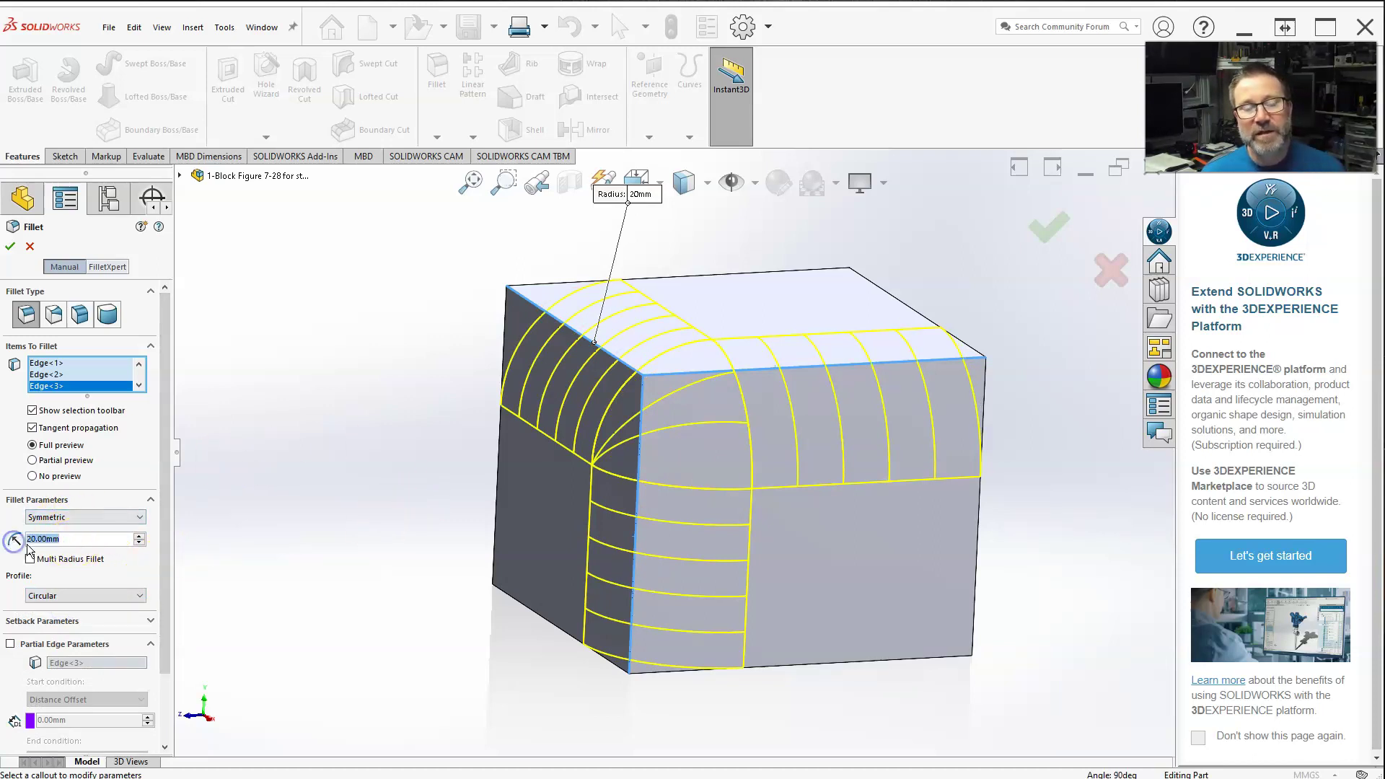
type("50mm")
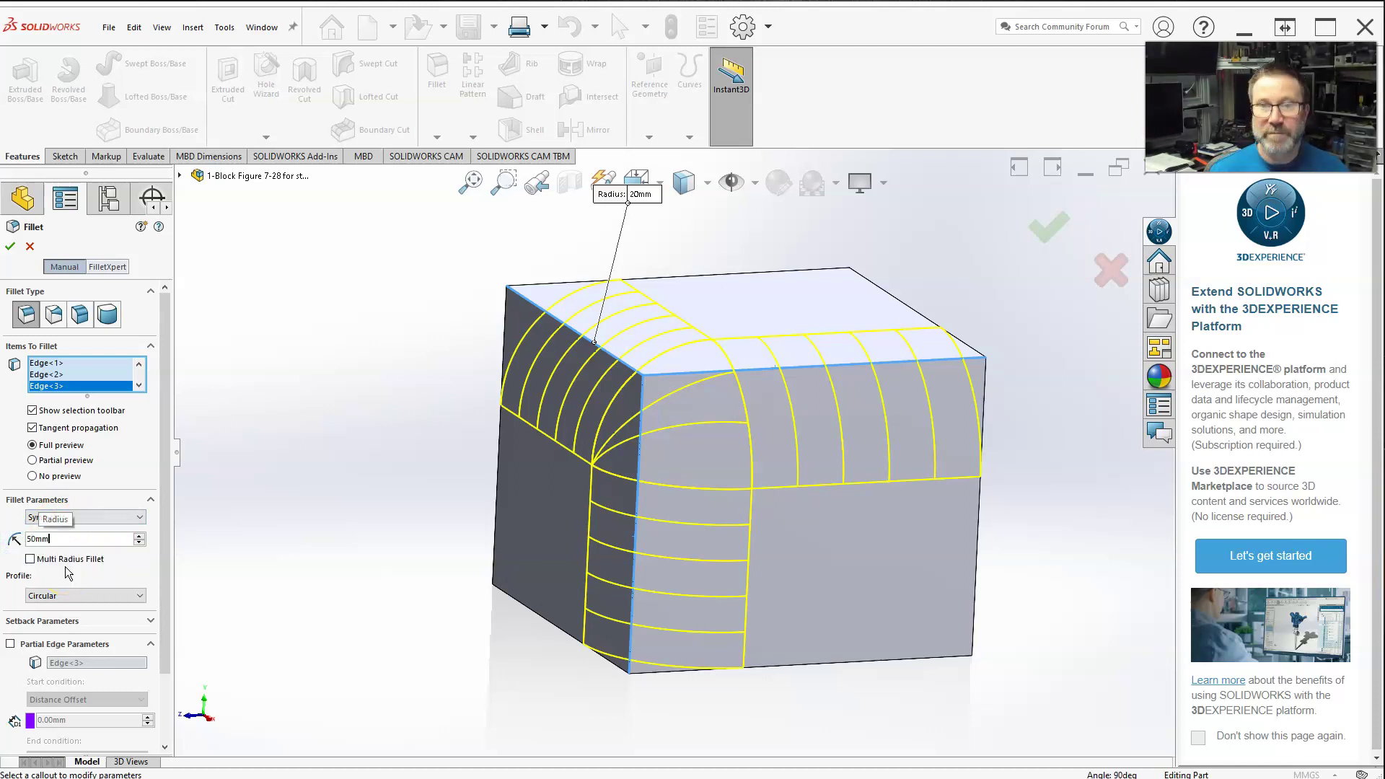
key("Return")
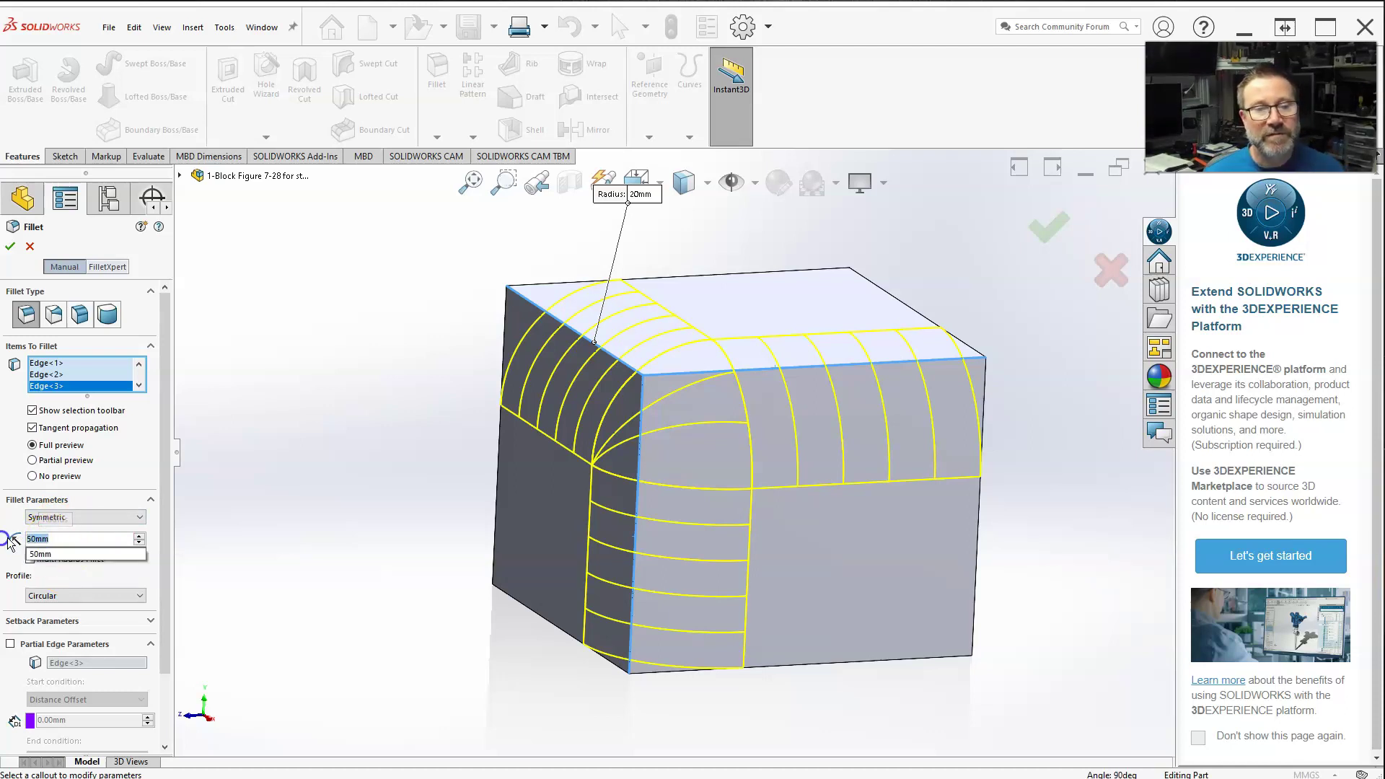
type("5")
key("Return")
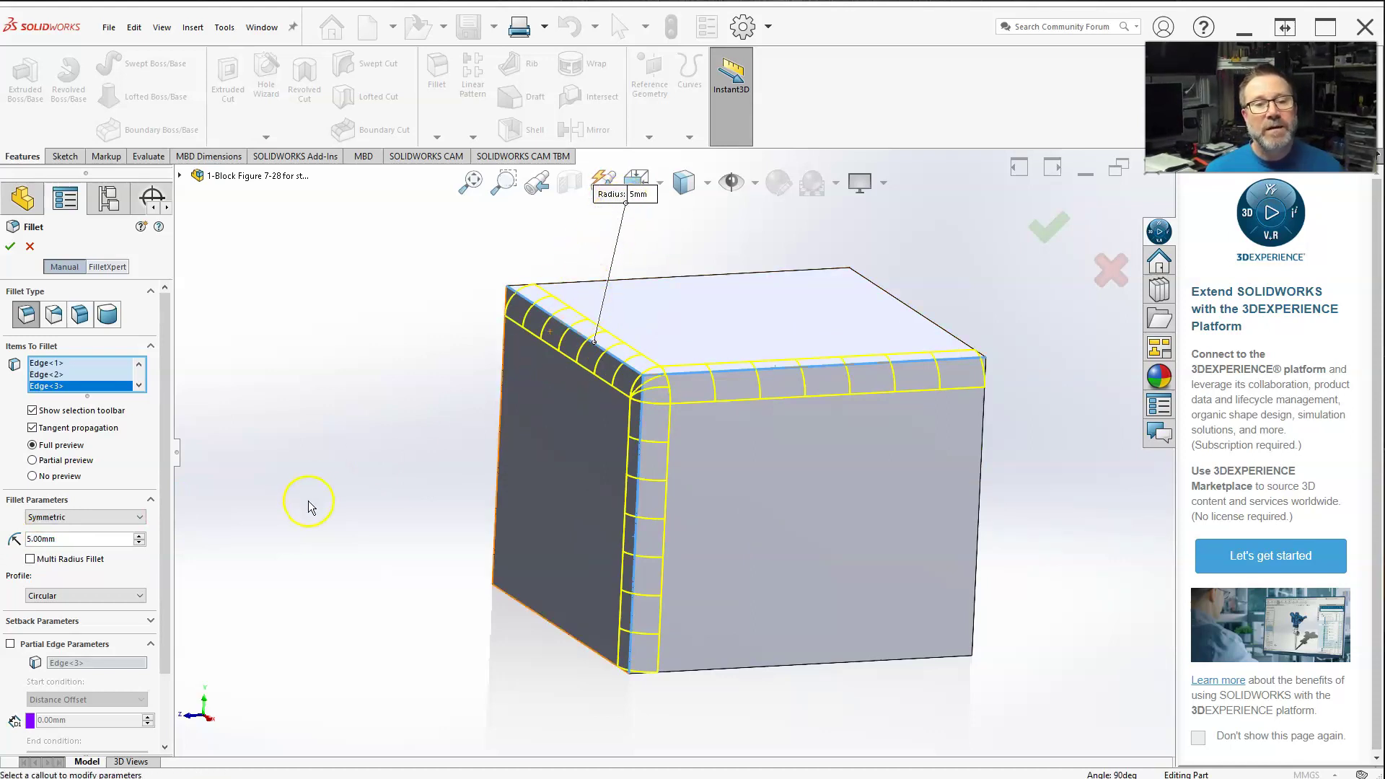
- Fit the cube in view and turn on Multi Radius Fillet
key("f")
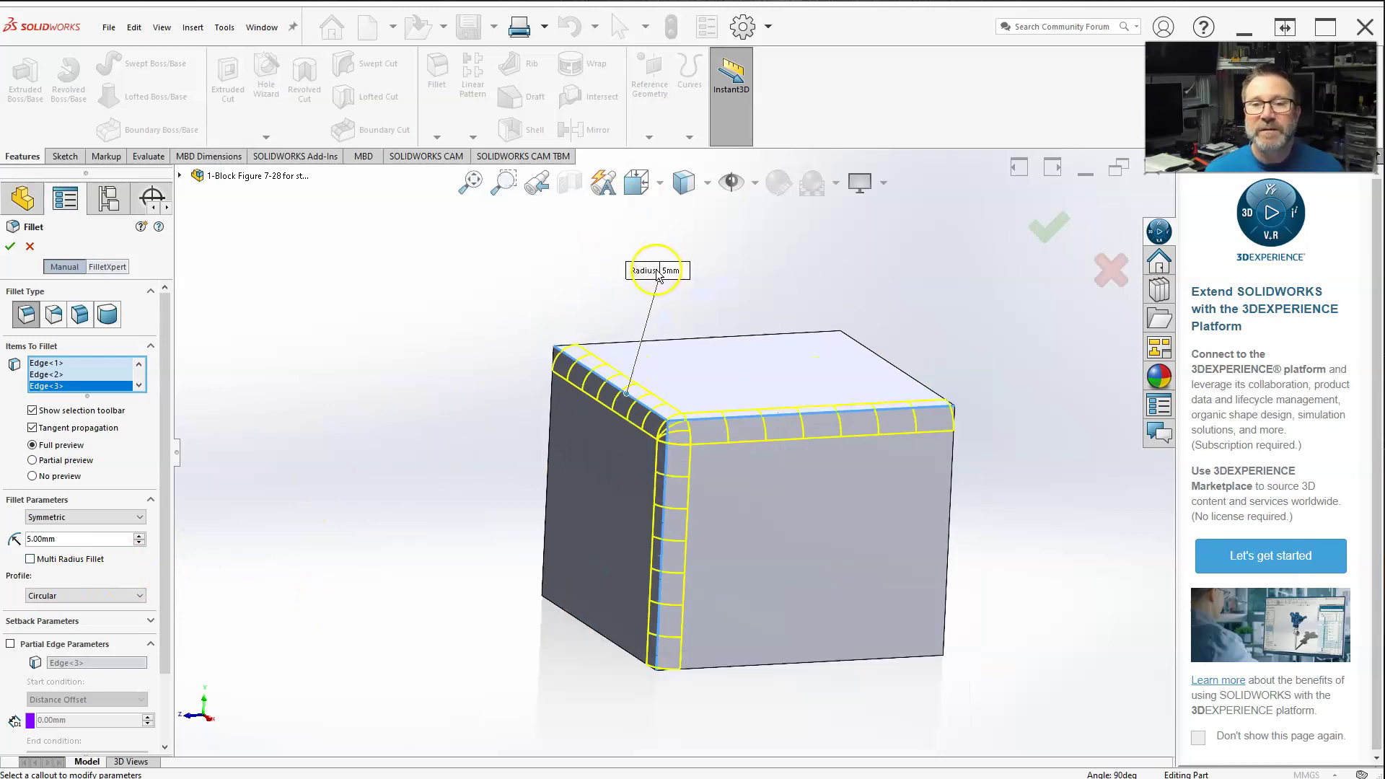
left_click_drag(608, 275, 574, 279)
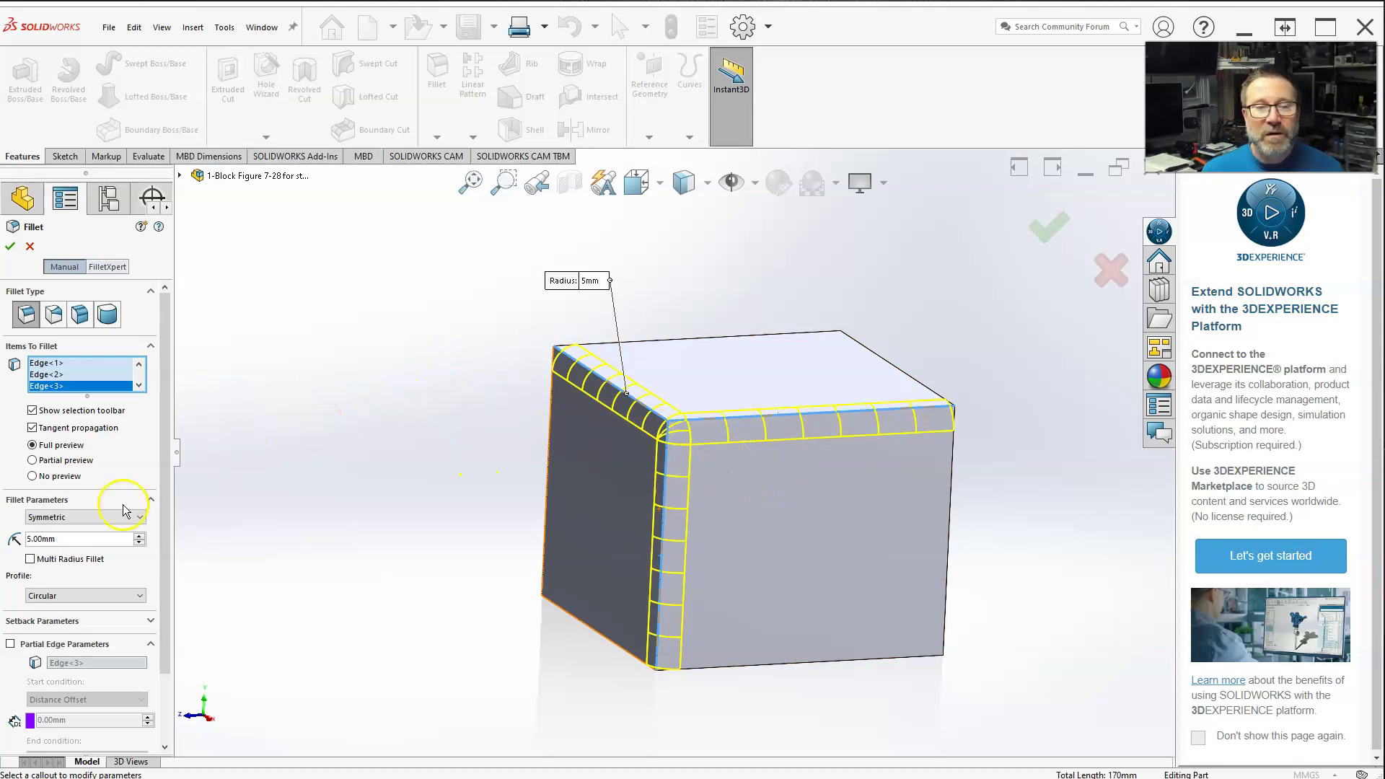
left_click(30, 560)
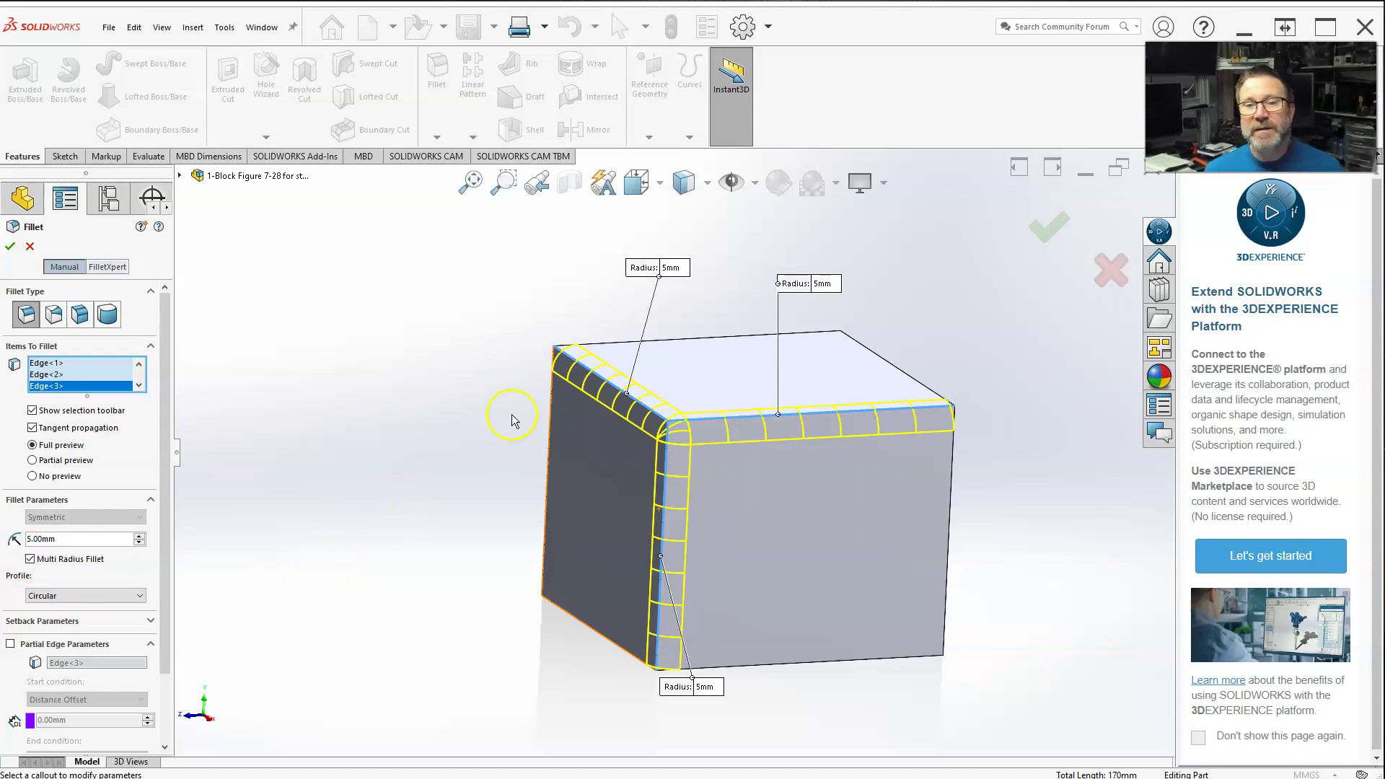
- Give the first edge, Edge<1>, a 10 mm radius
left_click(649, 268)
left_click_drag(648, 268, 582, 285)
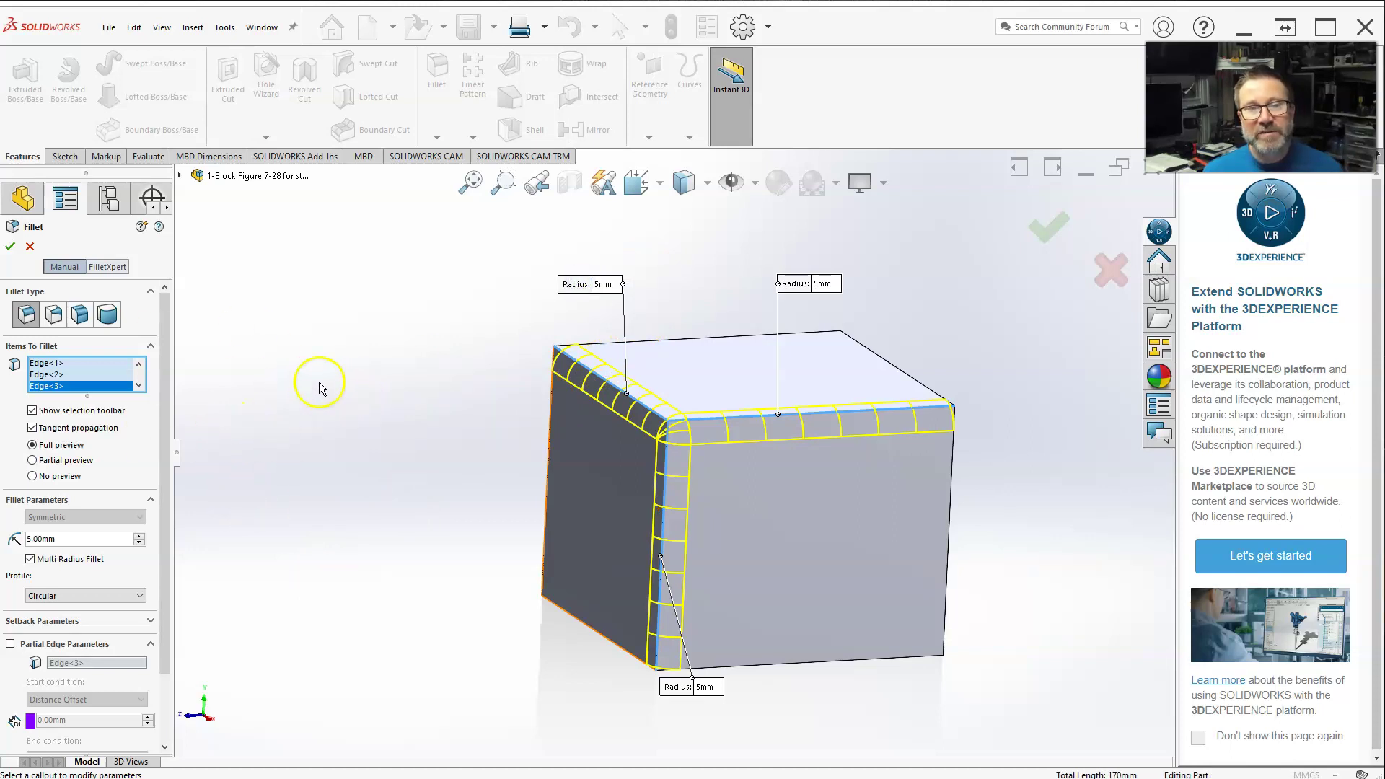
left_click(56, 365)
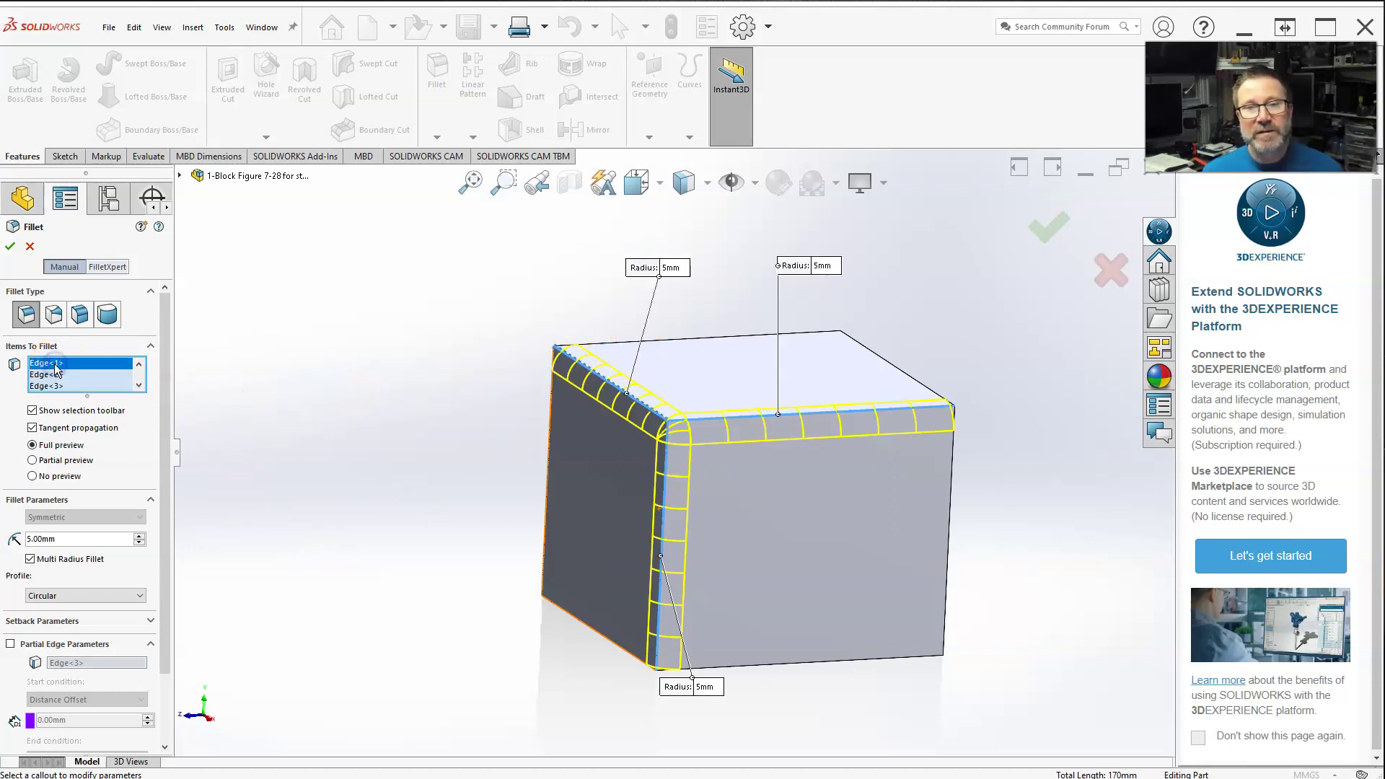
double_click(44, 538)
type("10")
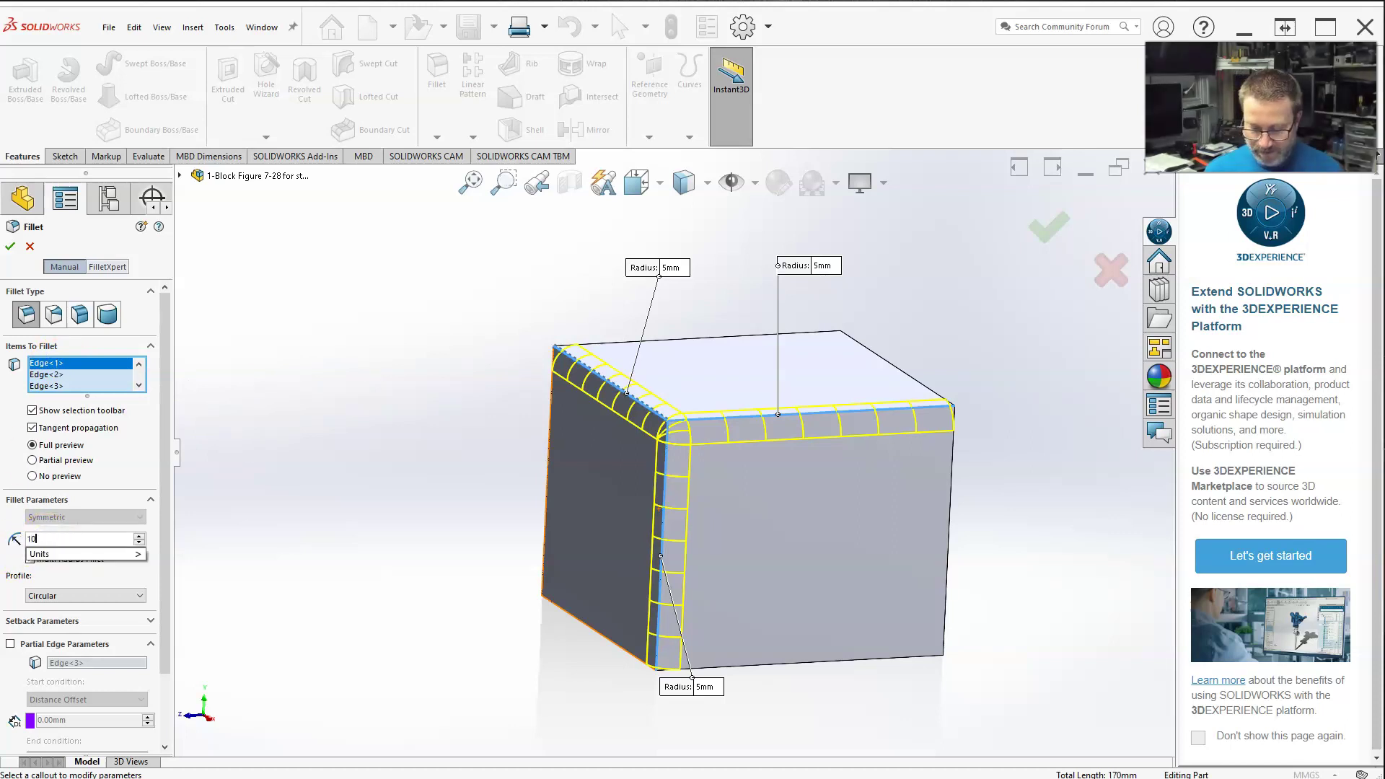
key("Return")
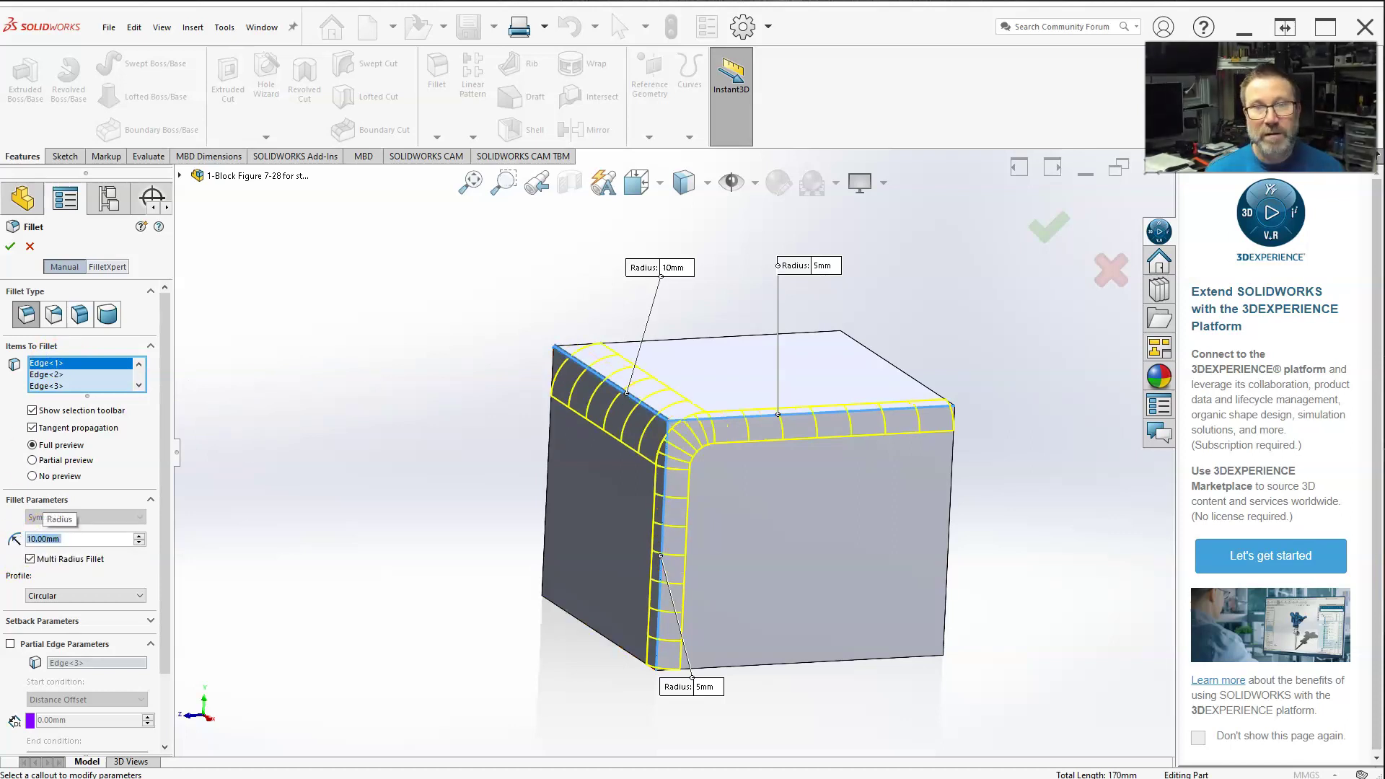
- Give the second edge, Edge<2>, a 3 mm radius
left_click(45, 375)
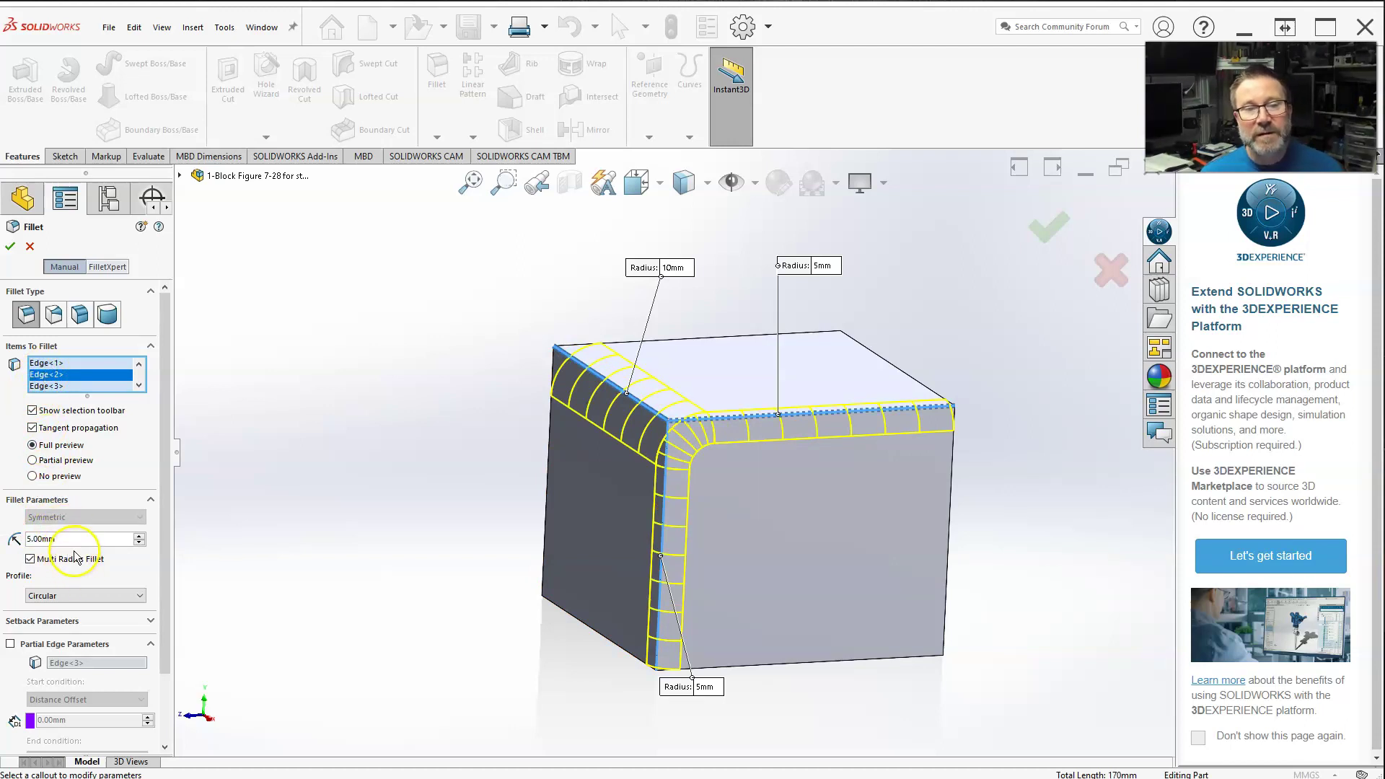
left_click(15, 539)
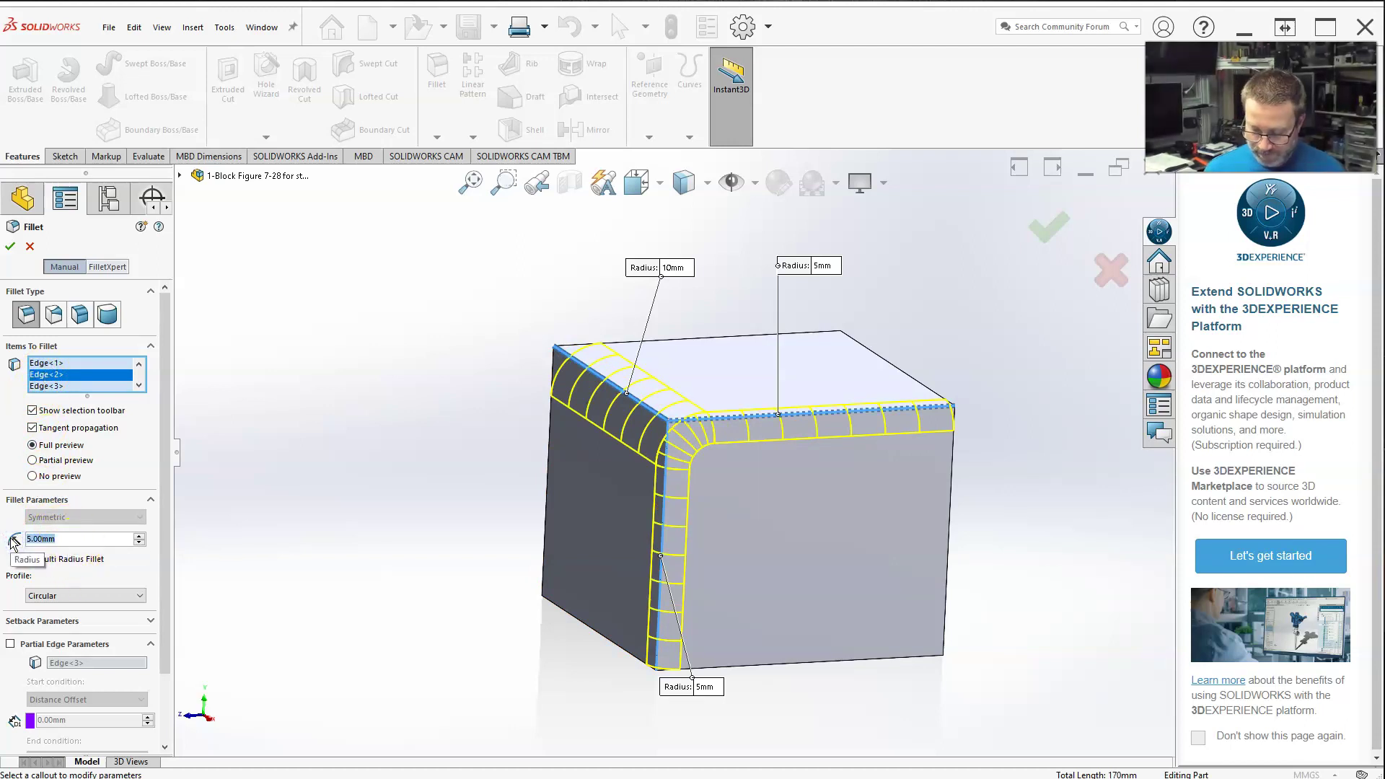
type("3")
key("Return")
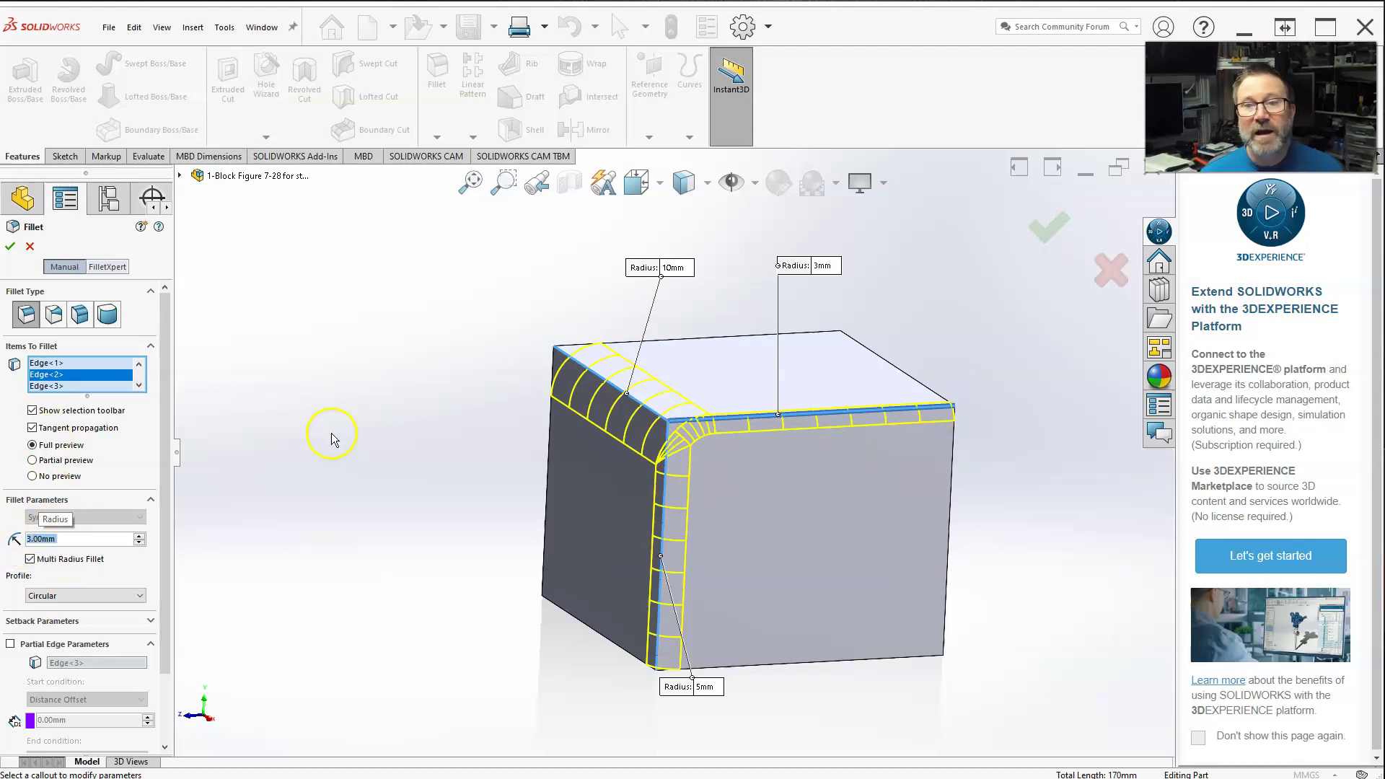
- Set the third edge's radius to 10 mm using its callout on the model
left_click_drag(676, 688, 478, 621)
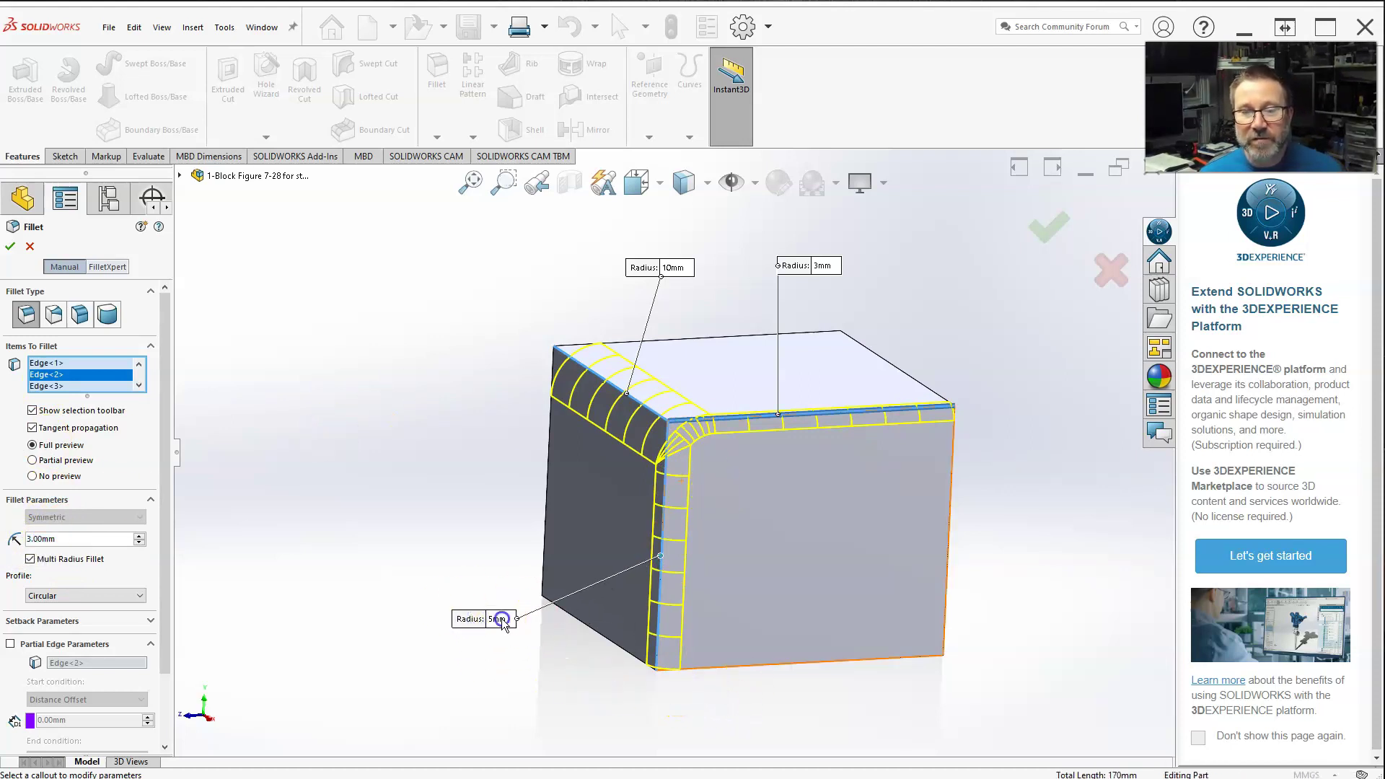
left_click(501, 618)
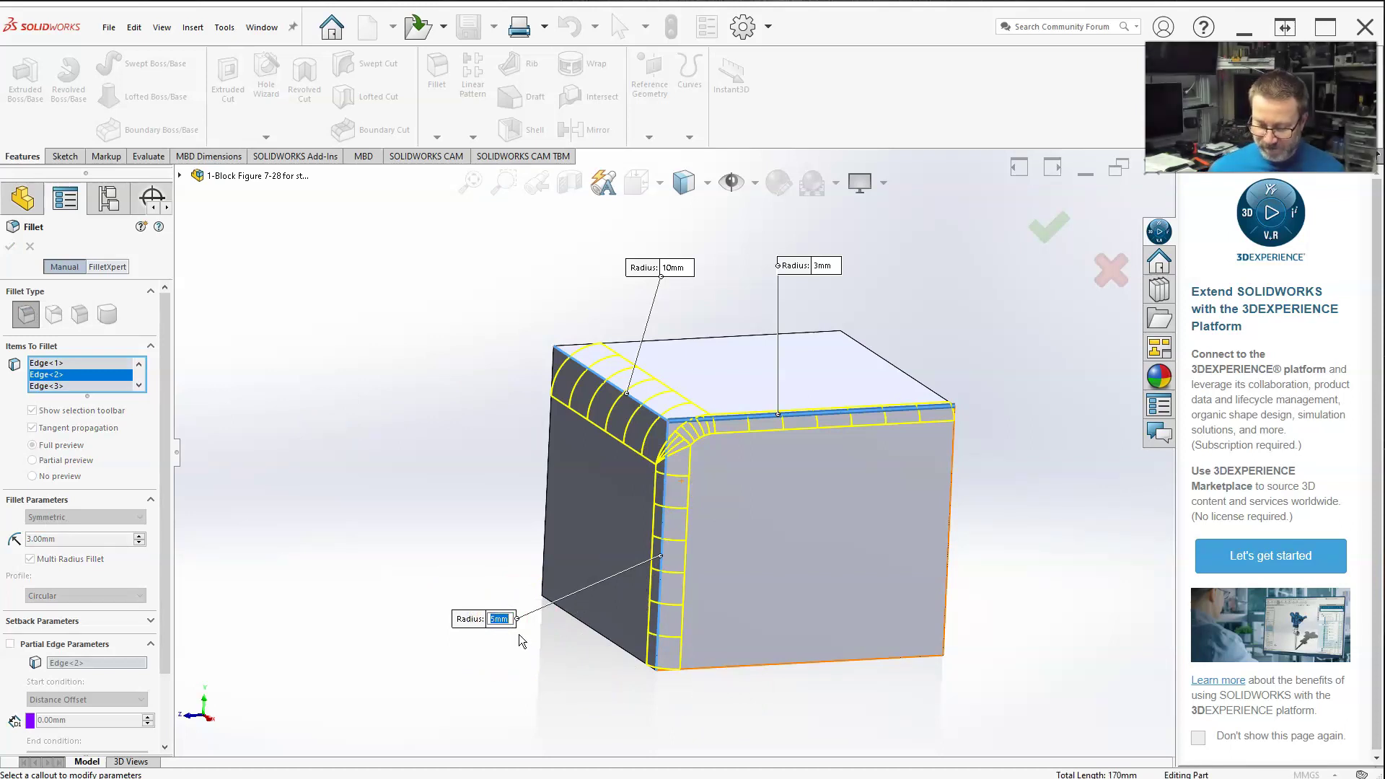
type("10")
key("Return")
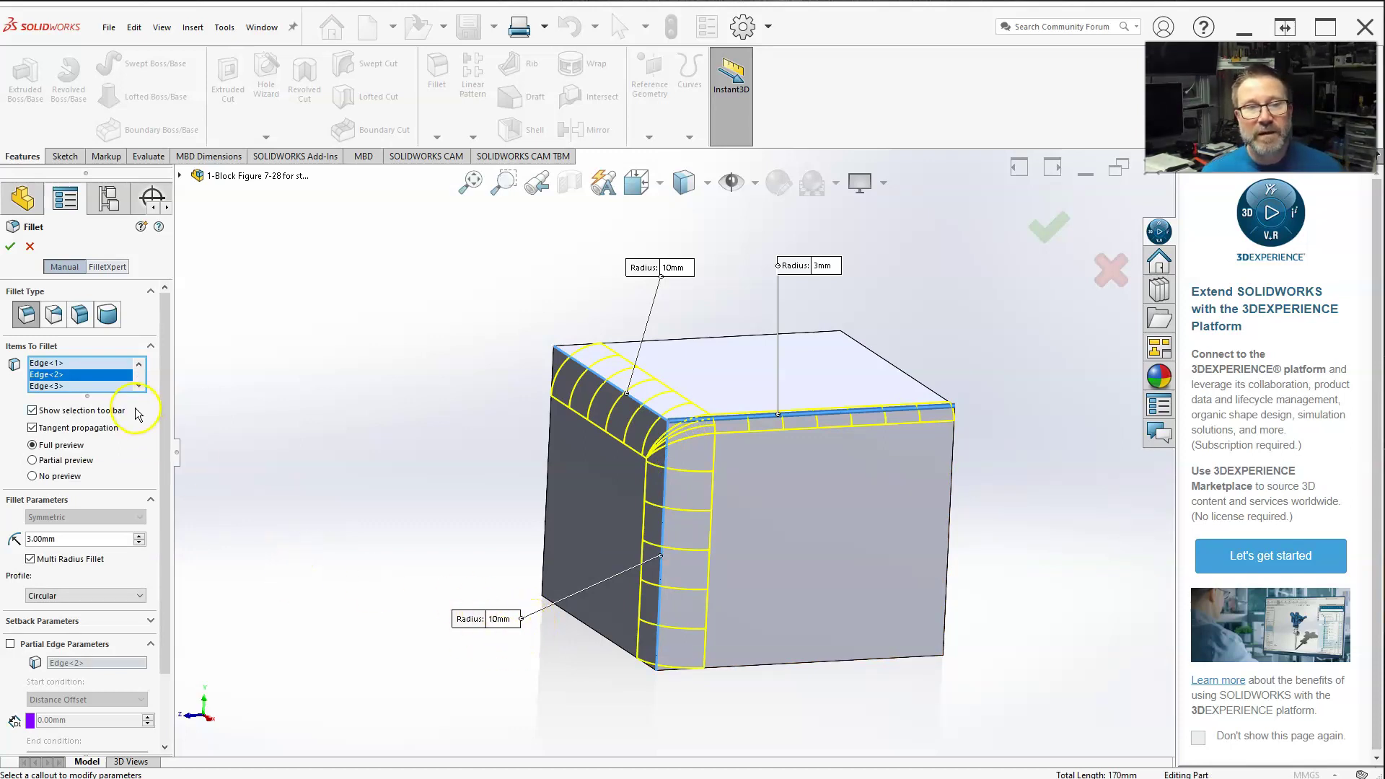
left_click(64, 386)
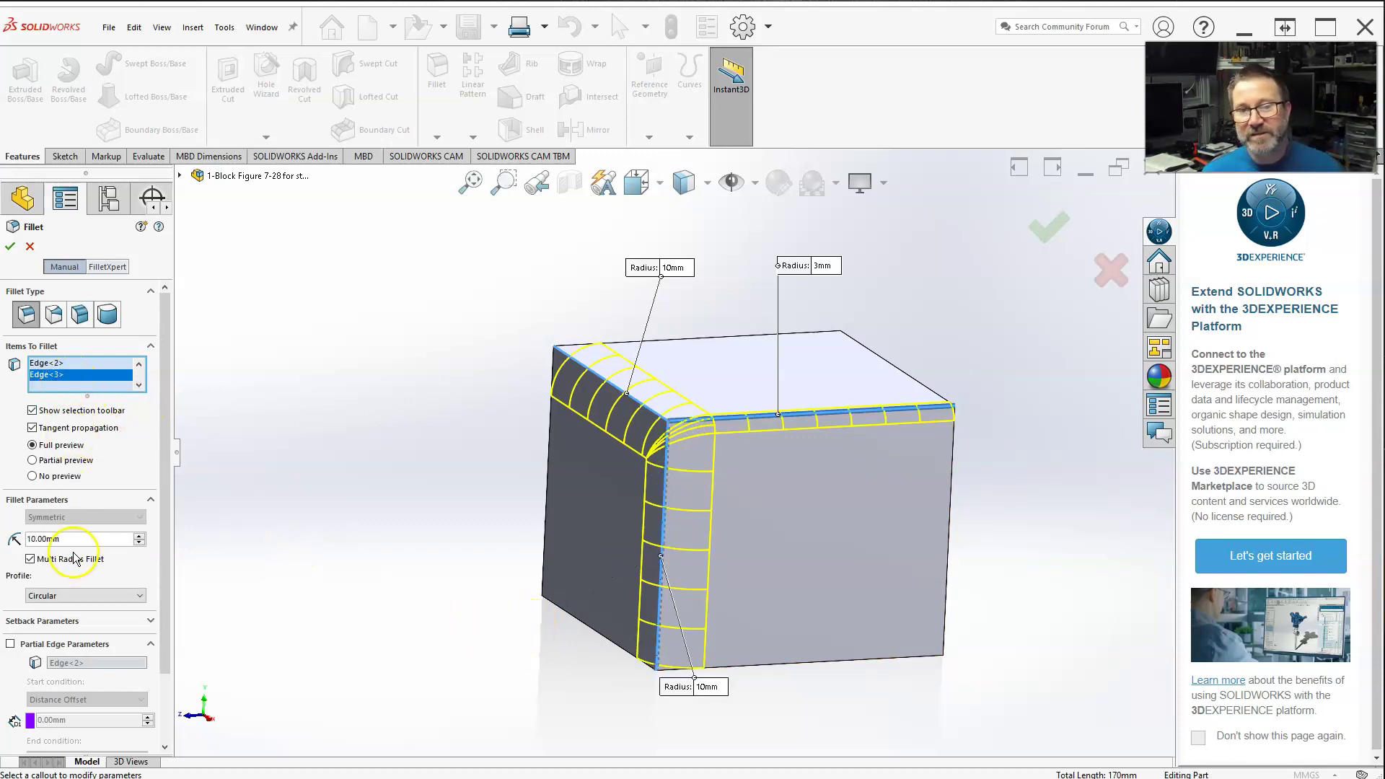
- Commit the multi-radius fillet, then begin another fillet with a Curvature Continuous profile
left_click(1048, 229)
mouse_move(634, 478)
middle_mouse_down()
mouse_move(654, 418)
mouse_move(652, 497)
mouse_move(677, 456)
mouse_move(632, 493)
middle_mouse_up()
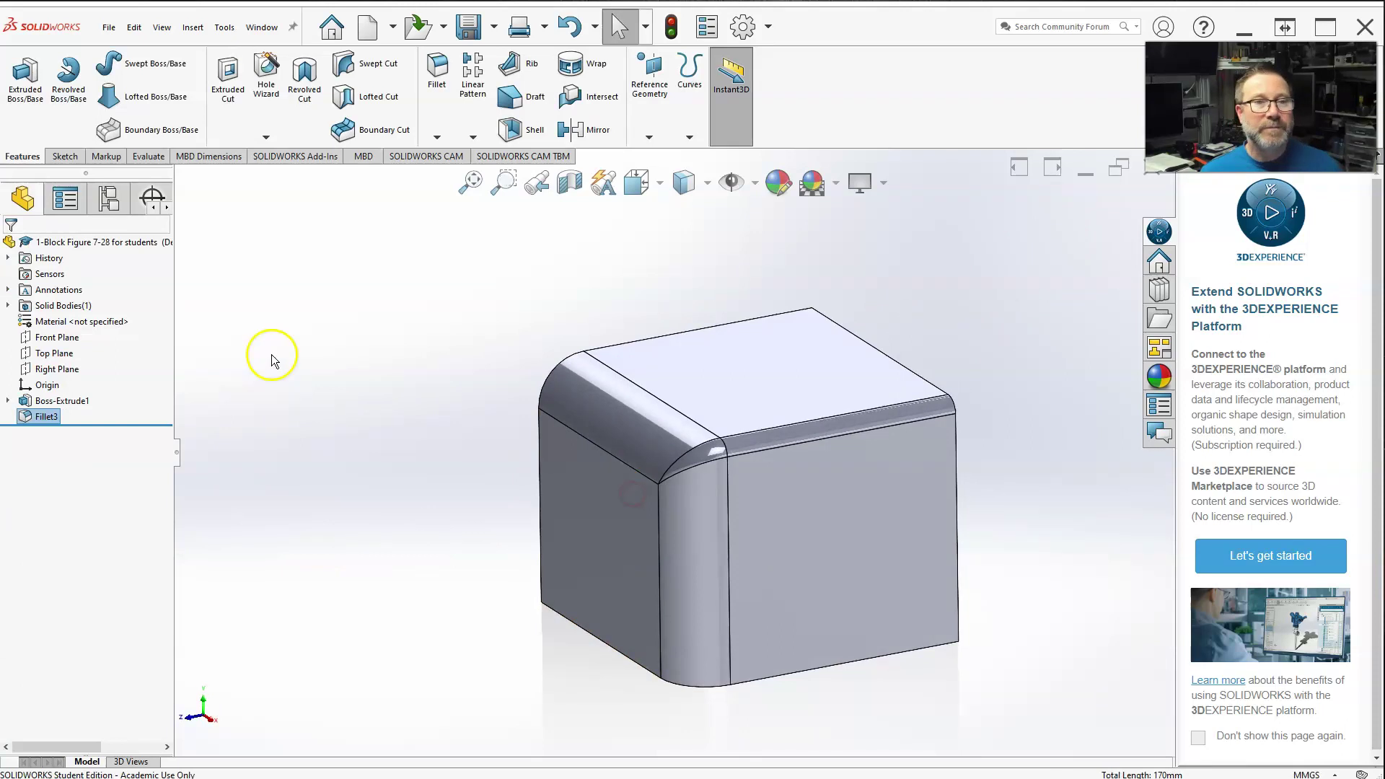
left_click(438, 68)
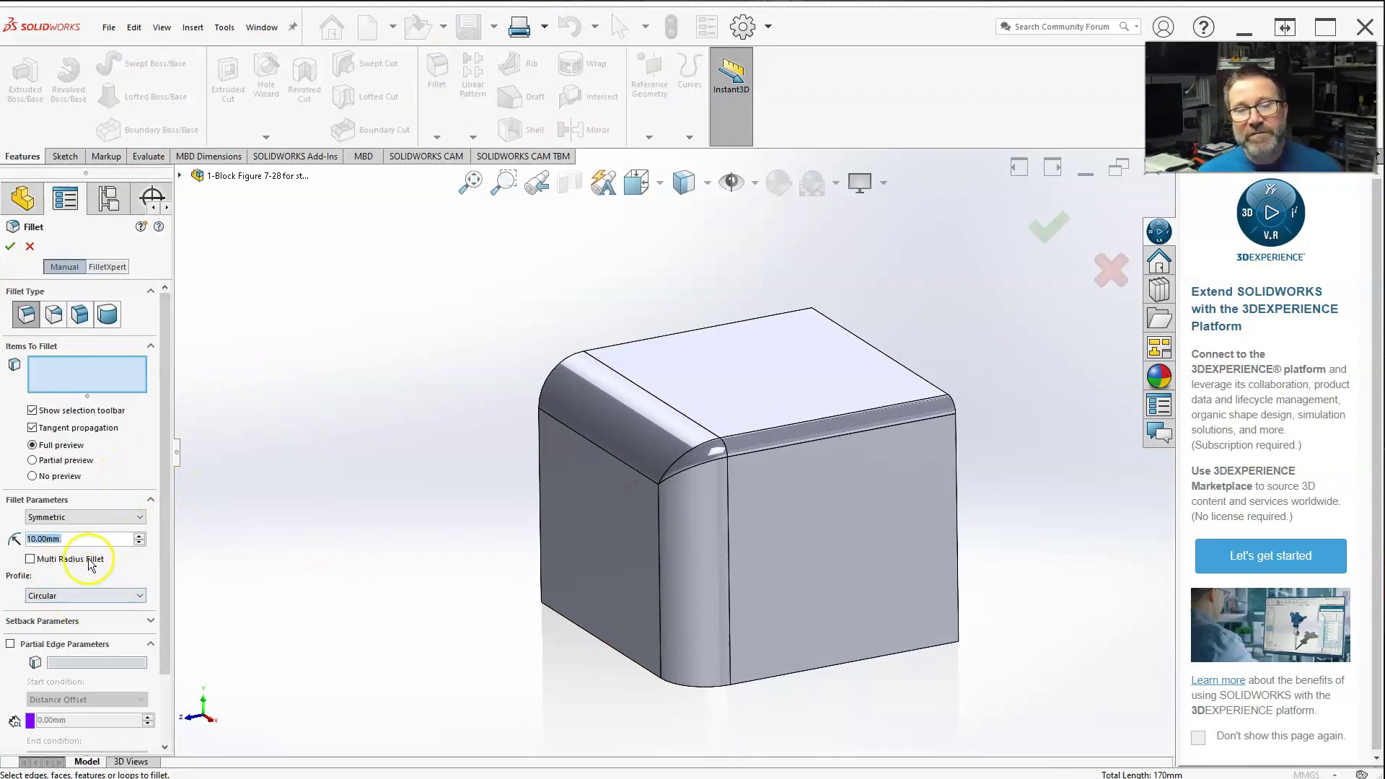
left_click(122, 599)
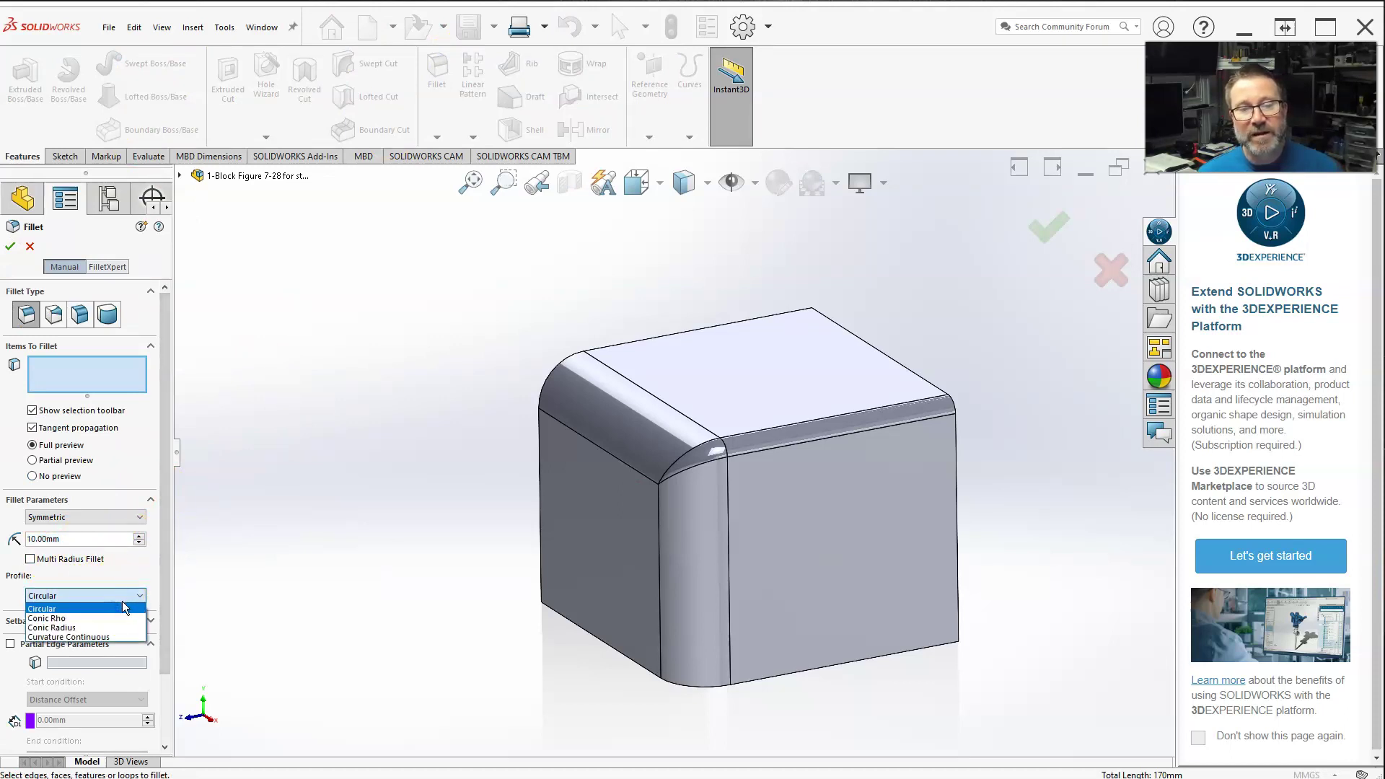
left_click(105, 637)
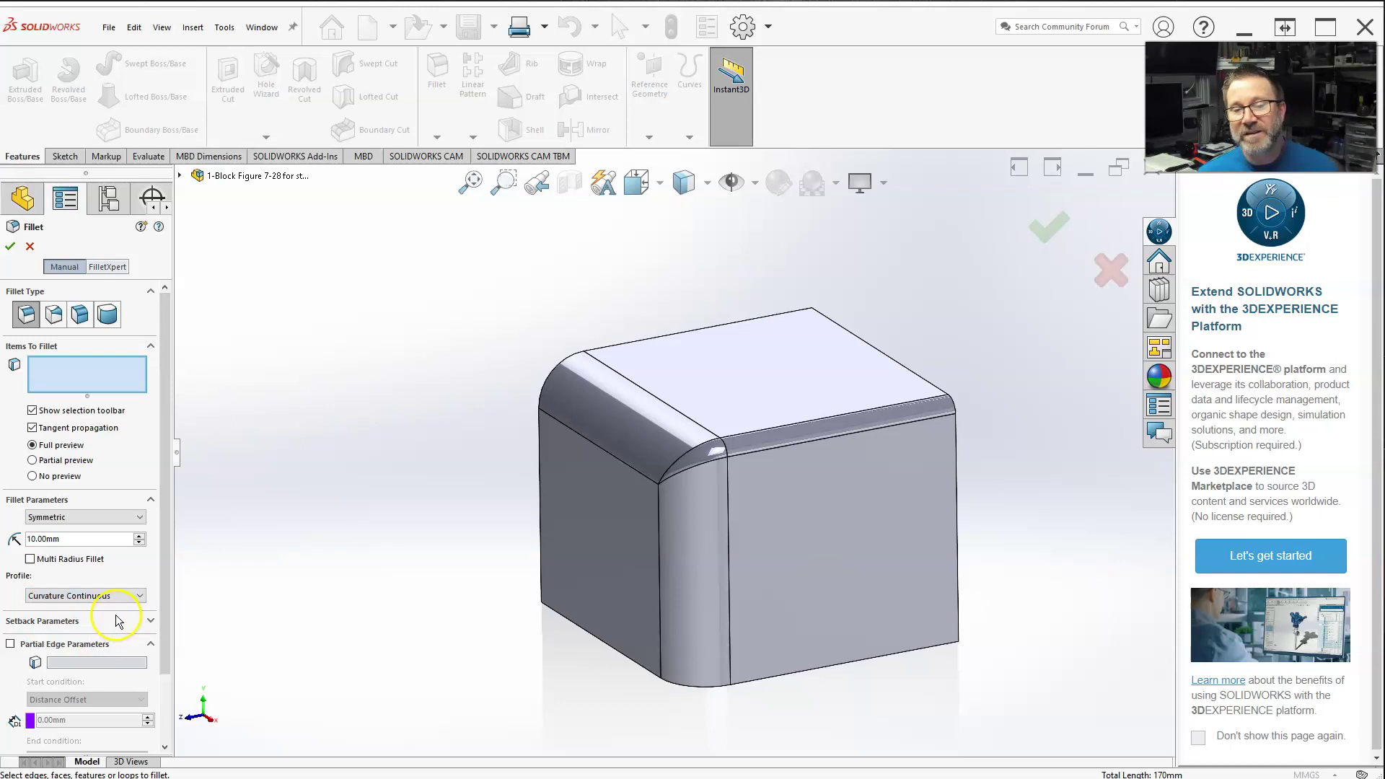